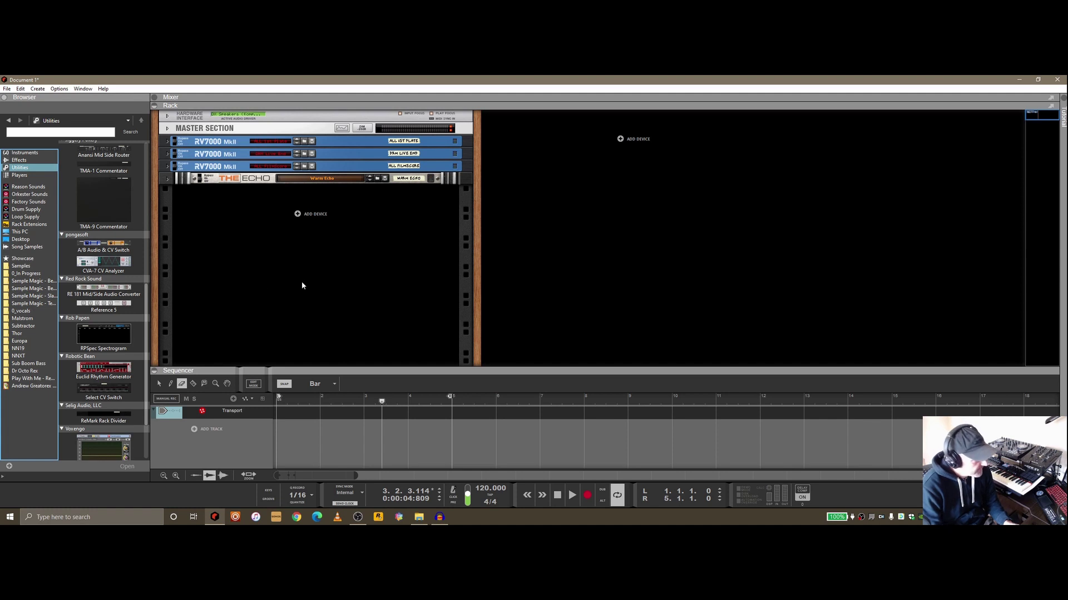
# Add a Redrum drum machine to the rack below The Echo
pyautogui.click(25, 152)
pyautogui.click(104, 202)
pyautogui.moveTo(104, 202); pyautogui.dragTo(341, 238)
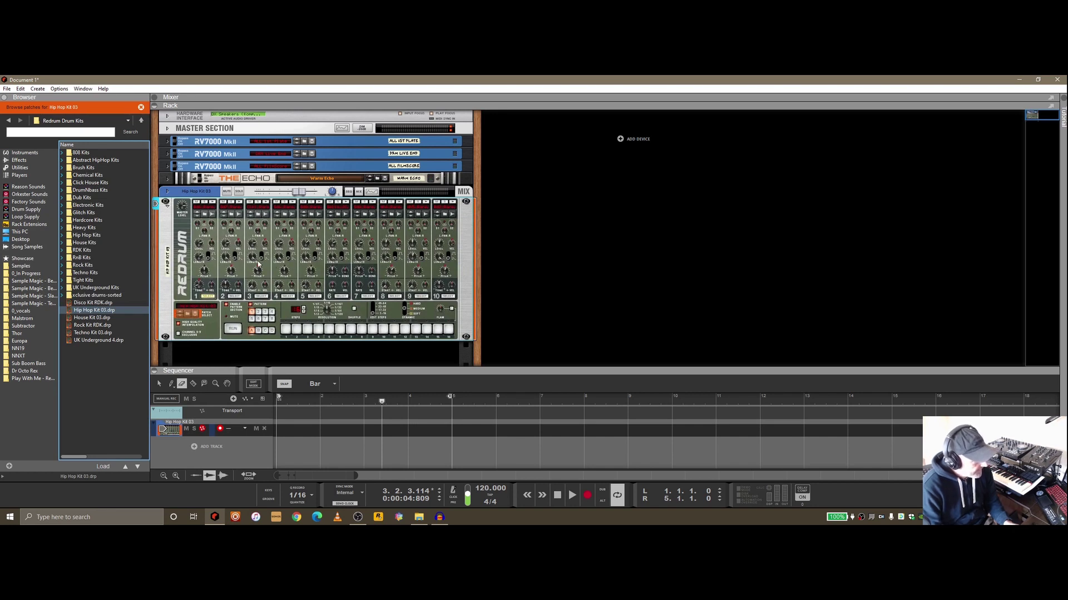
pyautogui.scroll(-1, 264, 266)
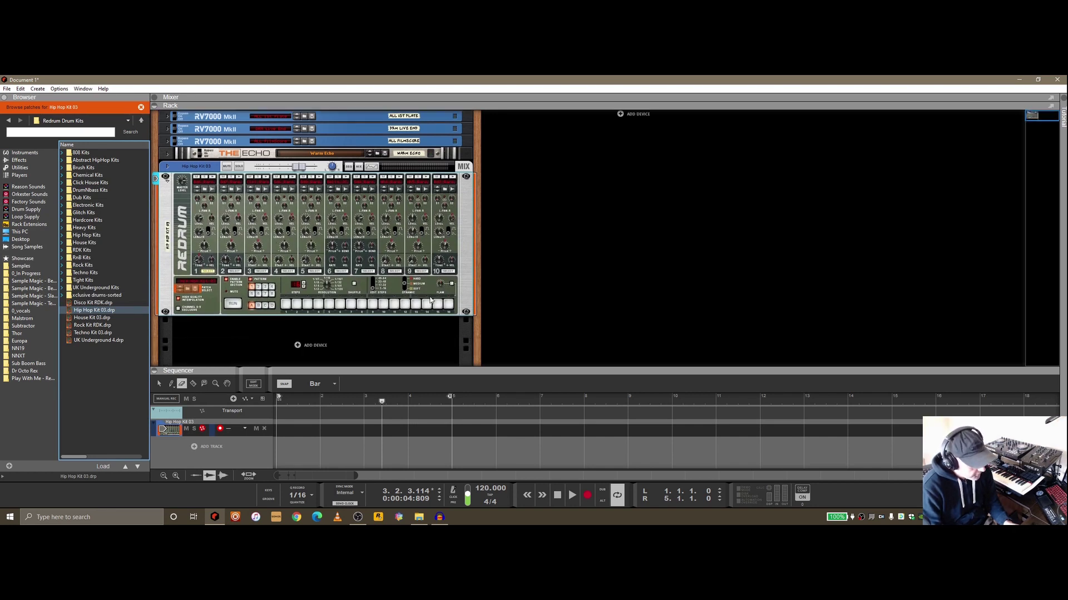
pyautogui.click(286, 305)
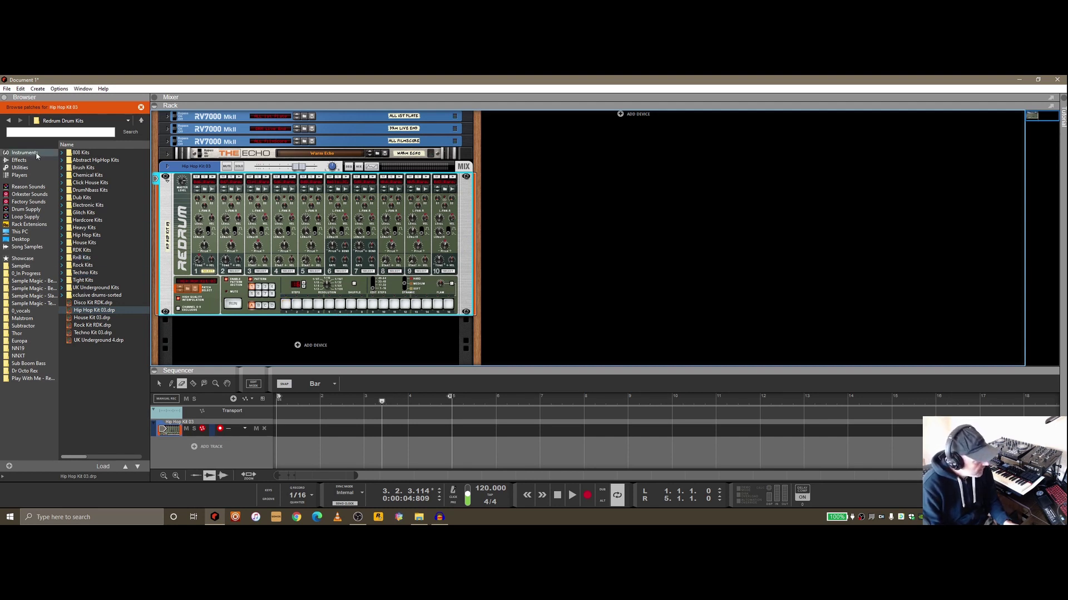
# Add a Euclid Rhythm Generator to the rack directly below the Redrum
pyautogui.click(20, 168)
pyautogui.scroll(-10, 92, 299)
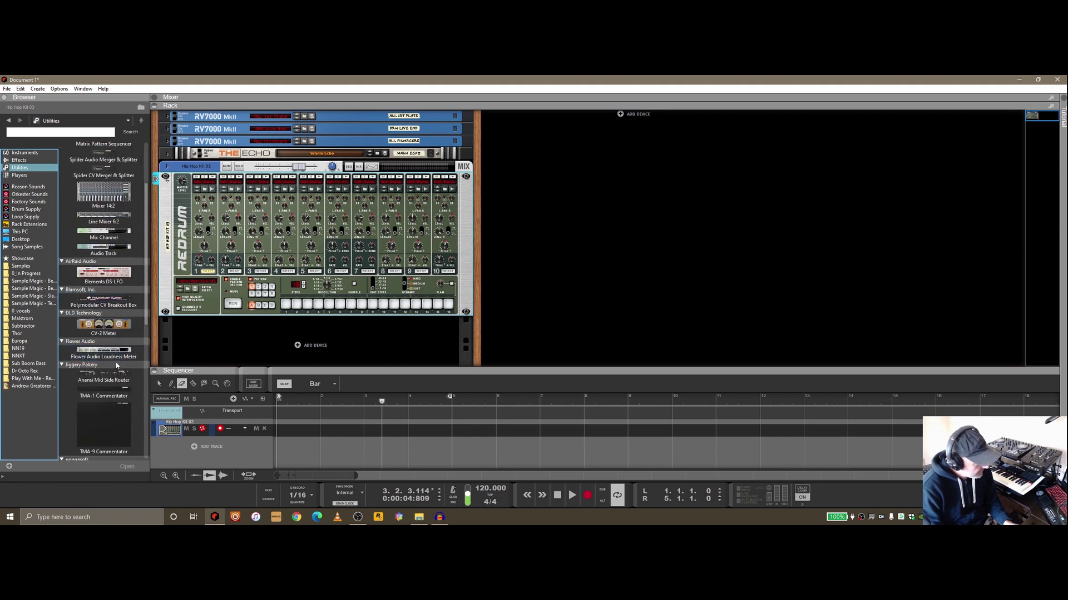
pyautogui.moveTo(126, 374); pyautogui.dragTo(350, 338)
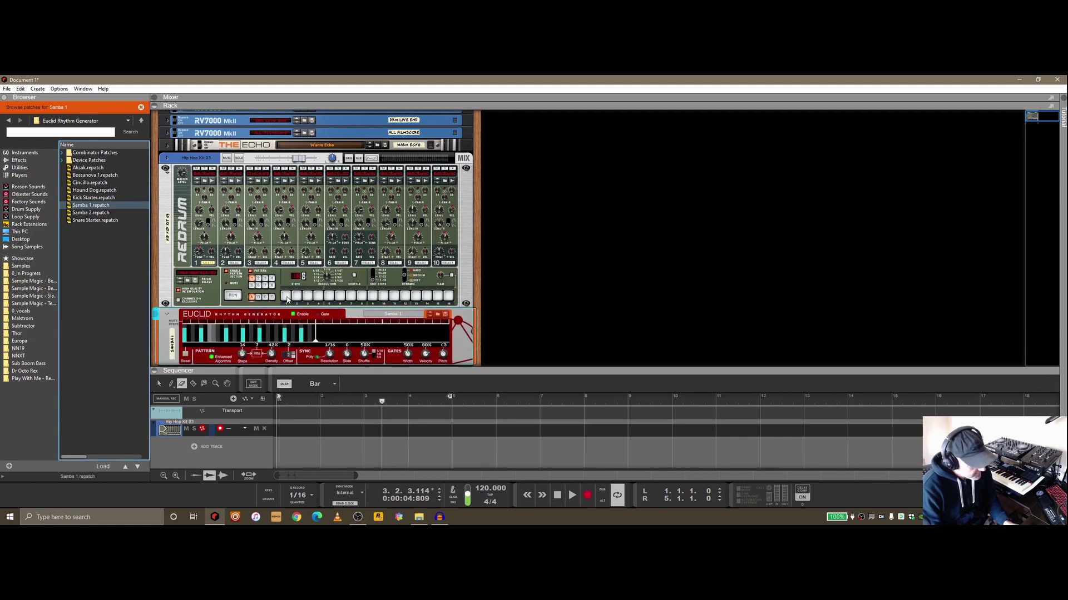
# Connect the Euclid's Gate output to the gate input of Redrum channel 1 on the back of the rack
pyautogui.press('Tab')
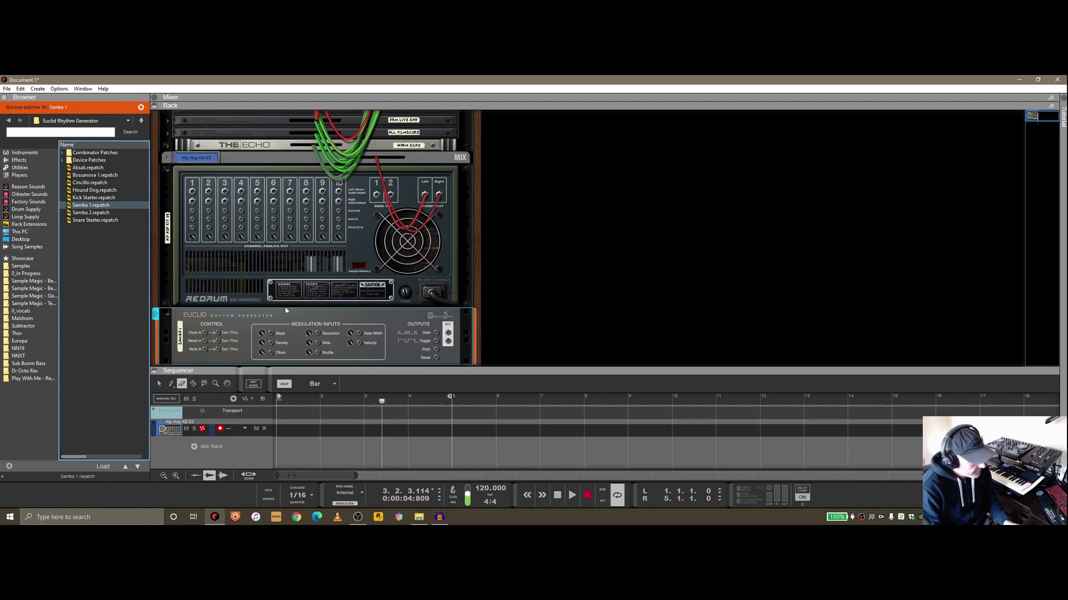
pyautogui.press('Tab')
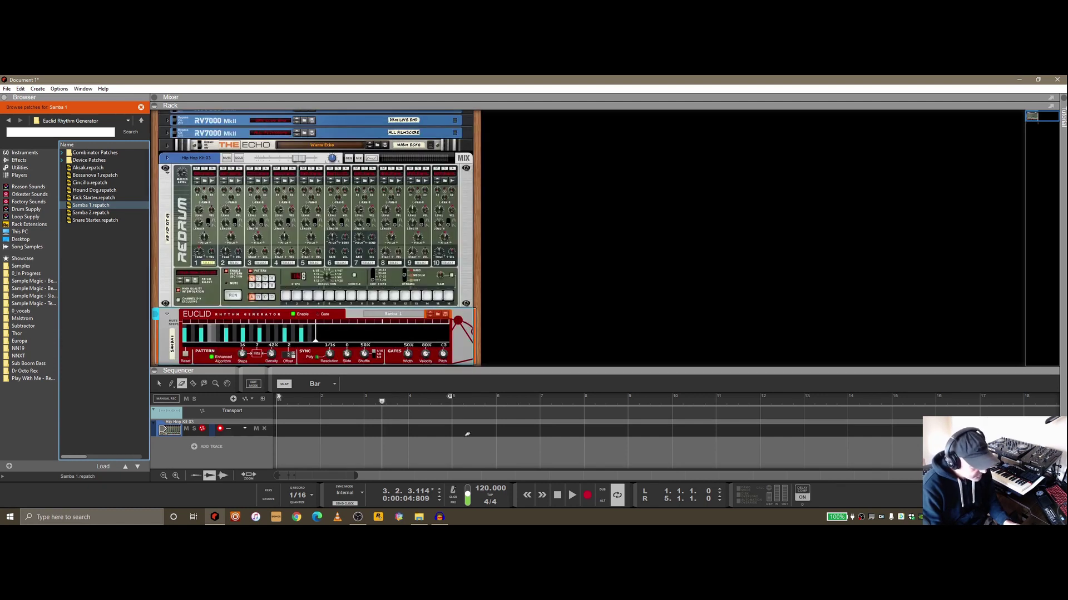
pyautogui.click(572, 495)
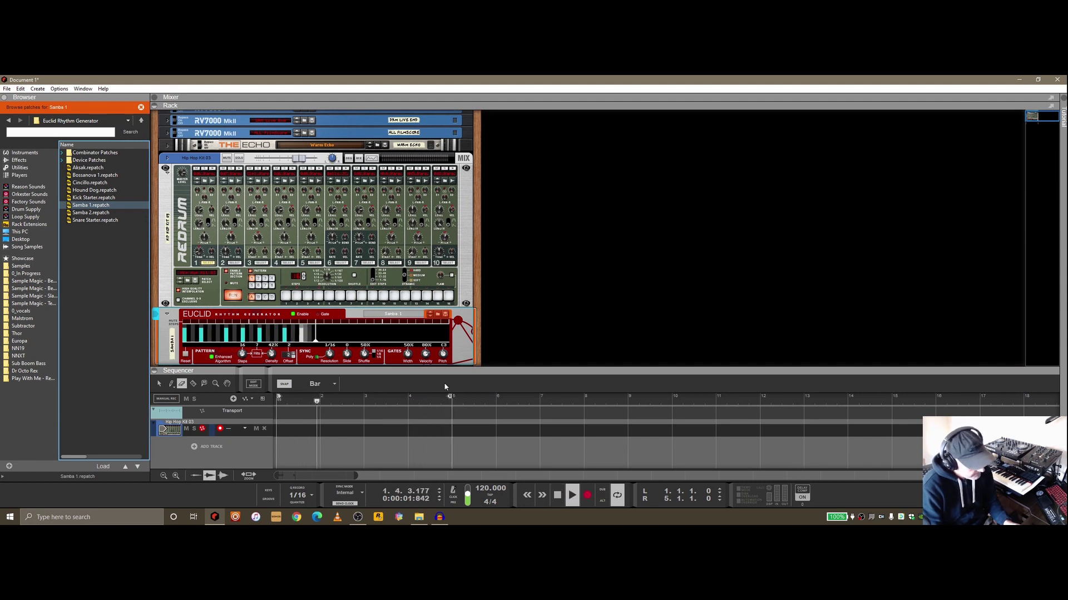
pyautogui.press('Tab')
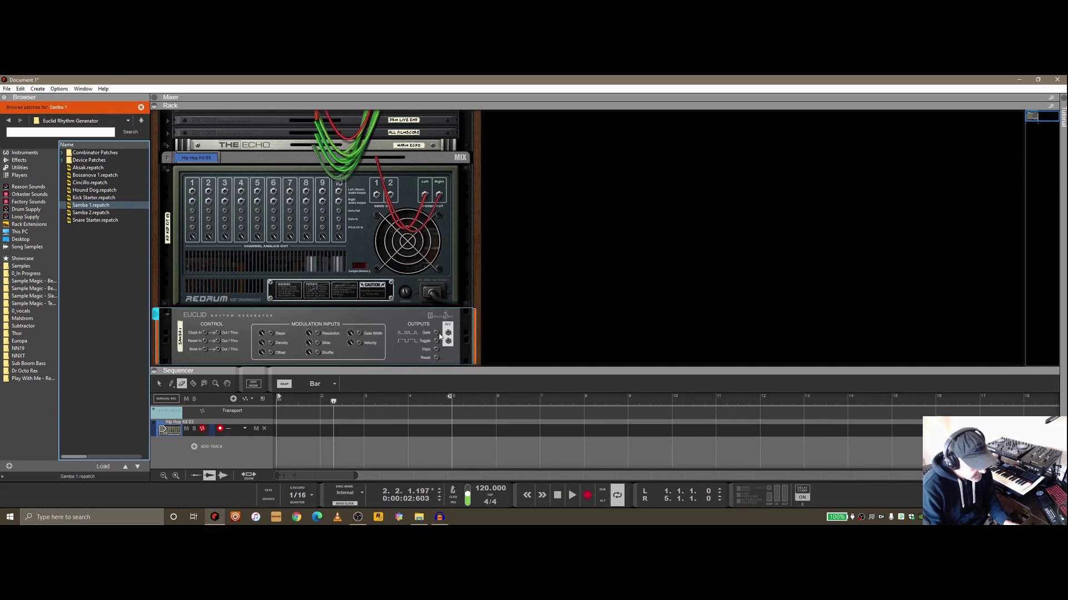
pyautogui.moveTo(437, 334); pyautogui.dragTo(192, 219)
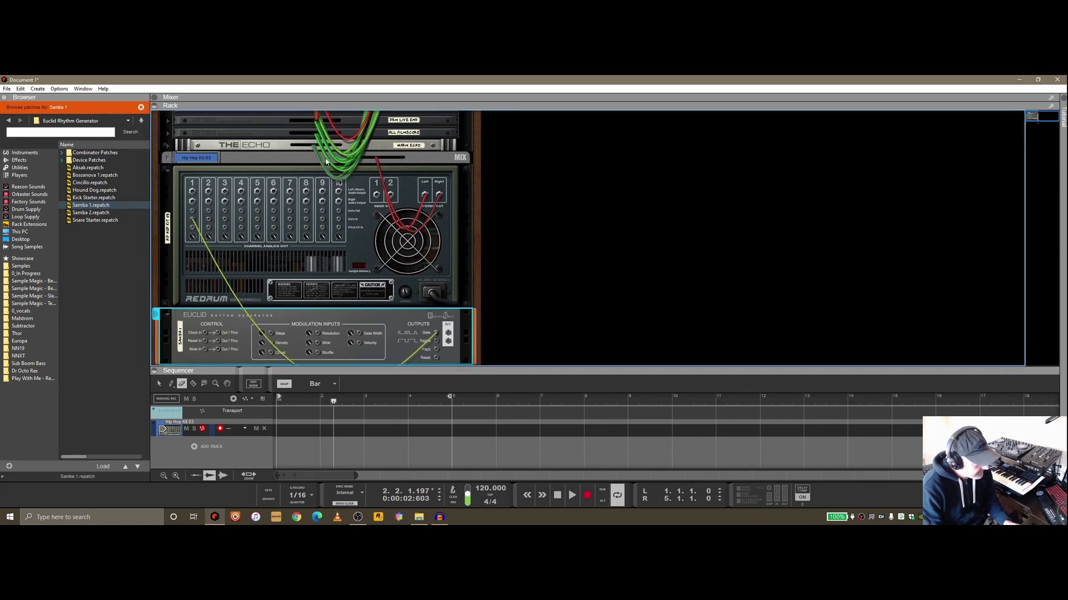
# Play the Euclid rhythm on Redrum channel 1 from the front view, restart it from the beginning and stop playback
pyautogui.press('Tab')
pyautogui.press('space')
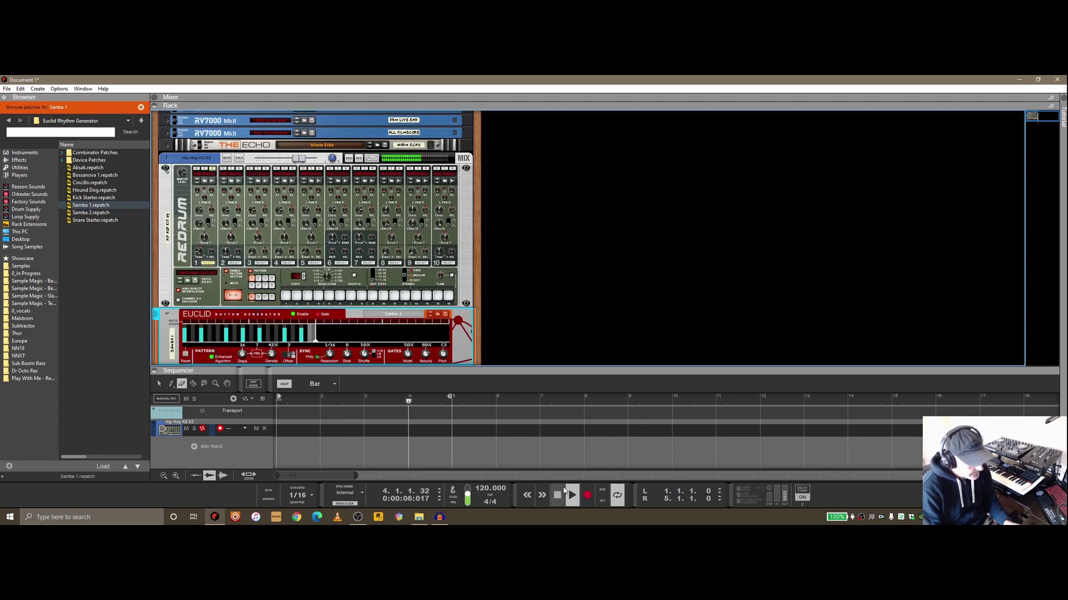
pyautogui.doubleClick(553, 496)
pyautogui.press('space')
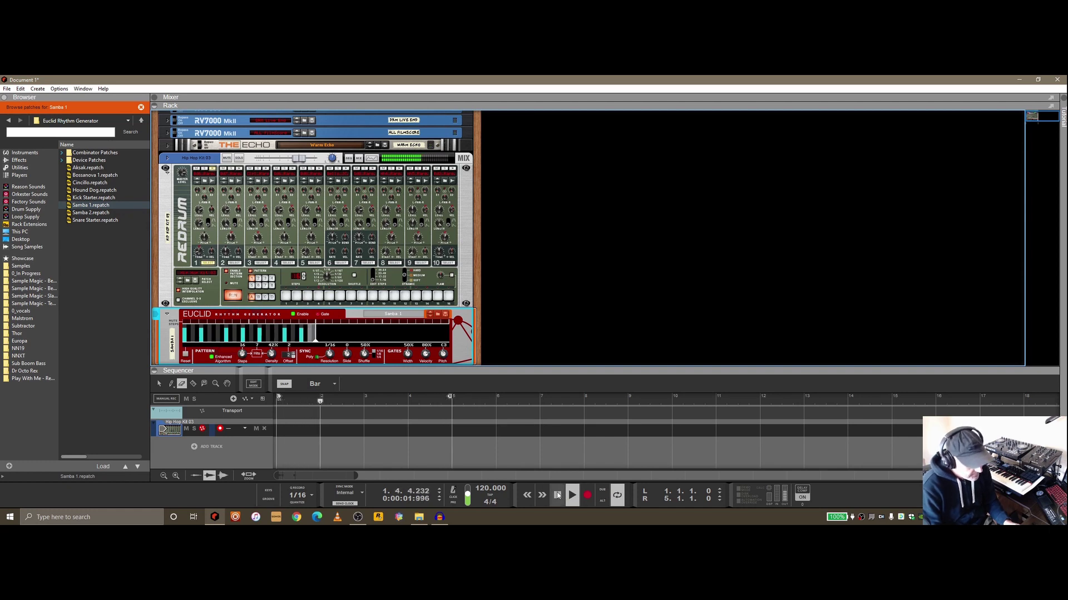
pyautogui.press('space')
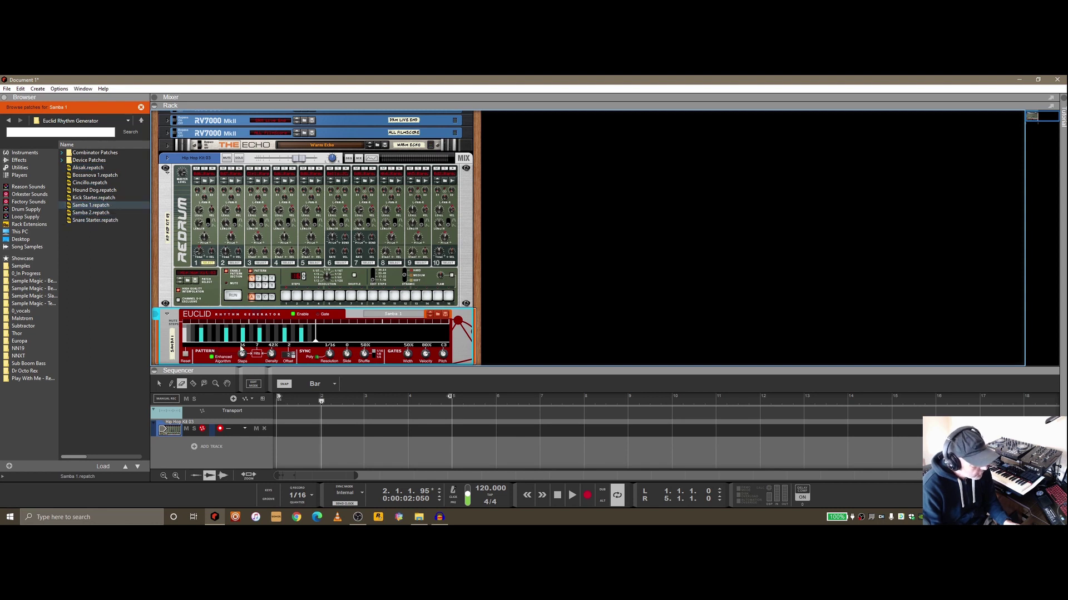
pyautogui.rightClick(169, 354)
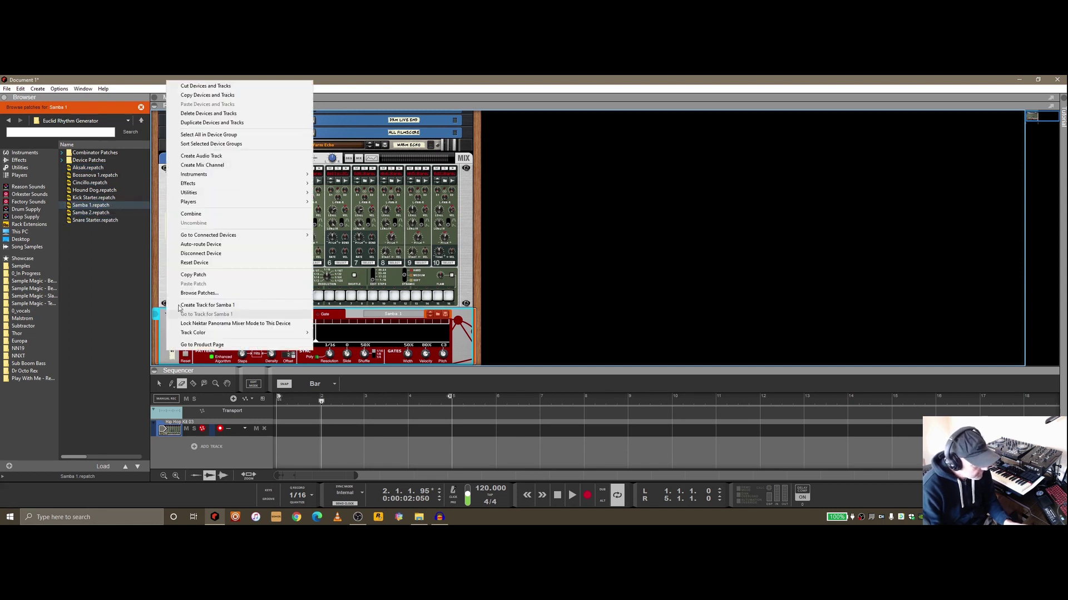
pyautogui.click(166, 356)
pyautogui.scroll(-1, 367, 324)
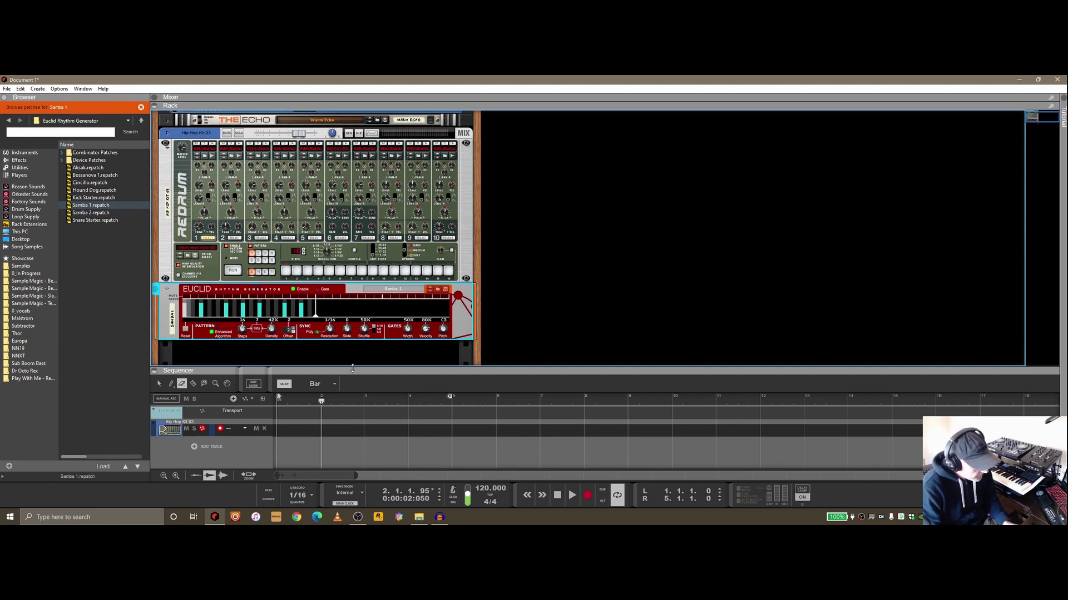
pyautogui.click(571, 494)
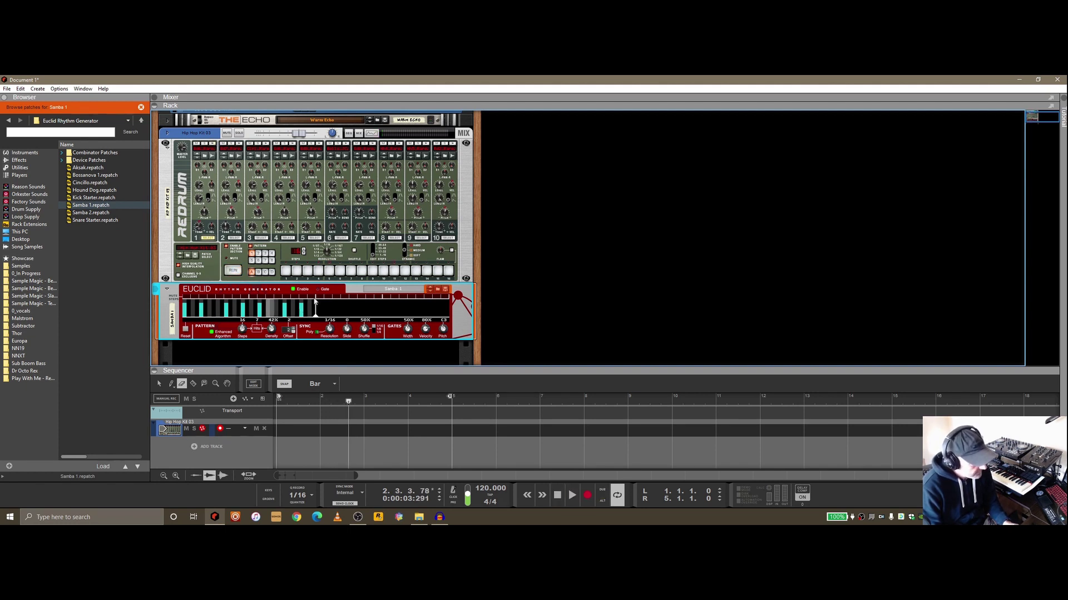
pyautogui.press('Tab')
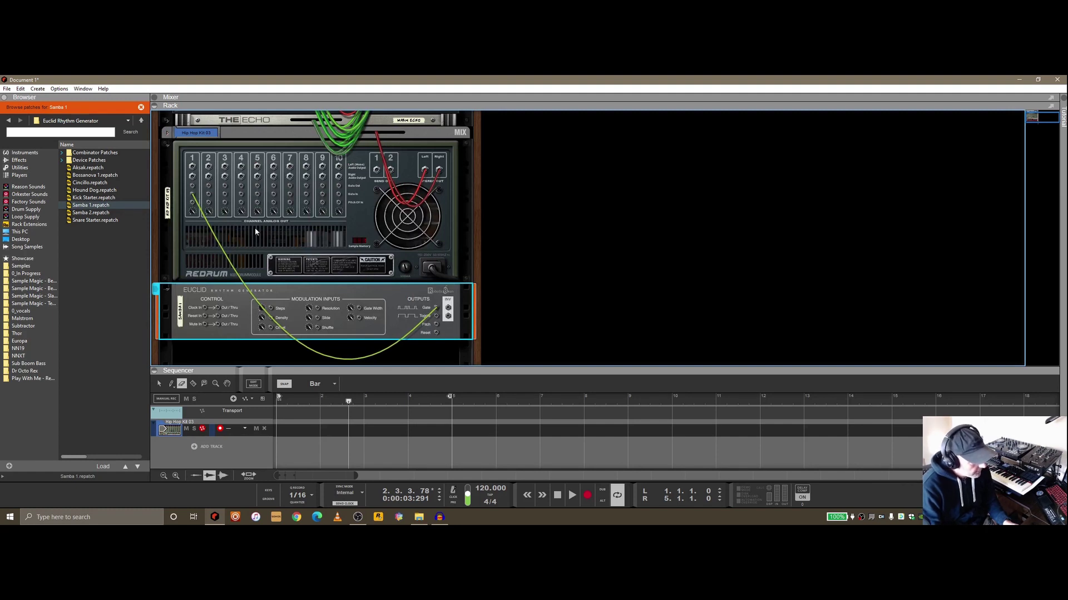
pyautogui.press('Tab')
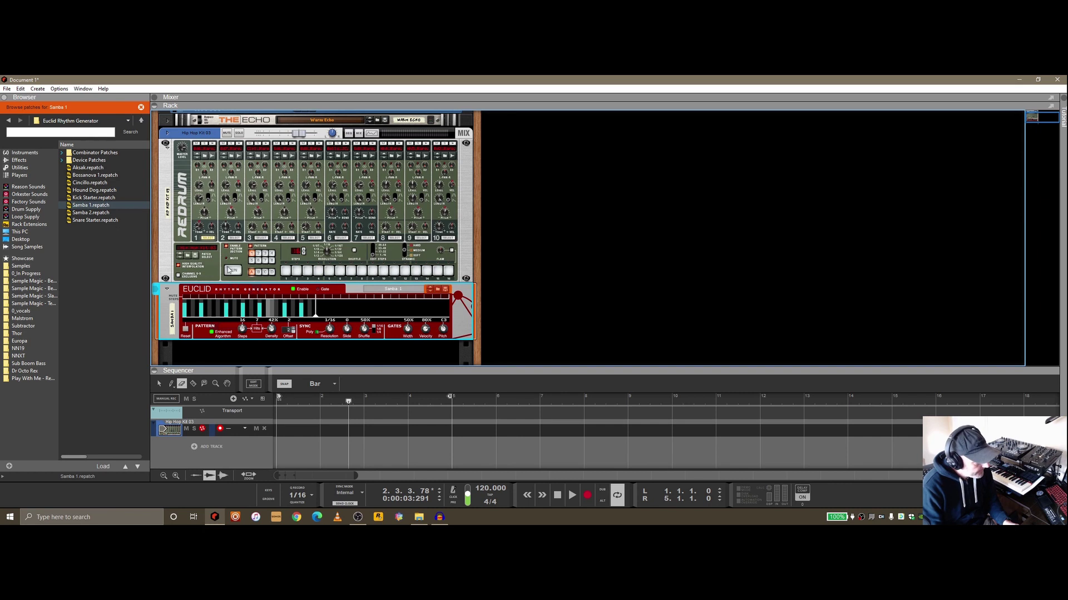
# Add a Spider CV Merger & Splitter between the Redrum and the Euclid
pyautogui.click(20, 168)
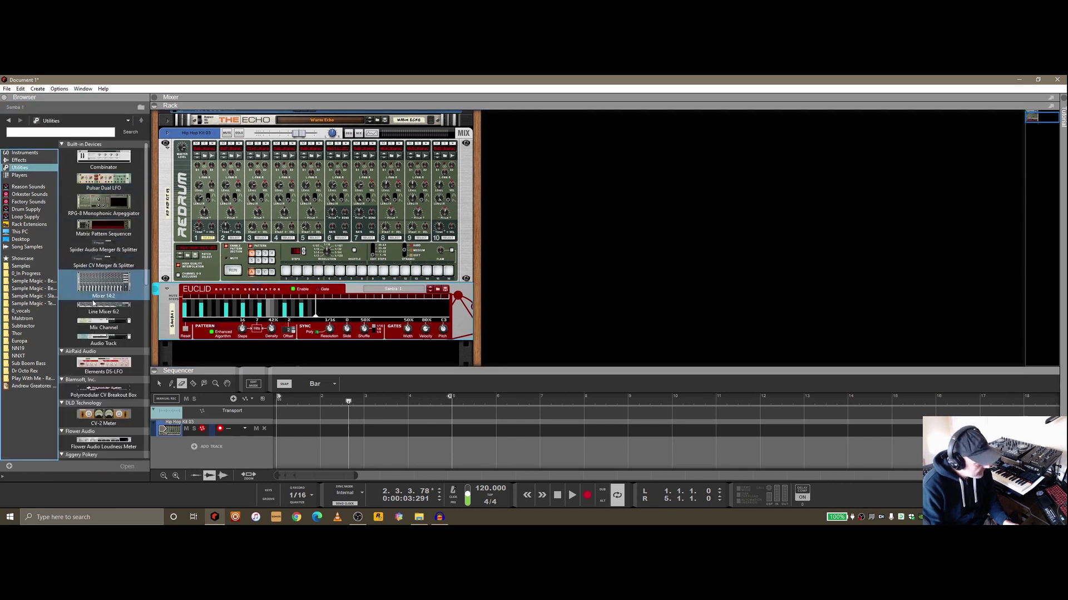
pyautogui.scroll(-1, 93, 302)
pyautogui.scroll(1, 93, 290)
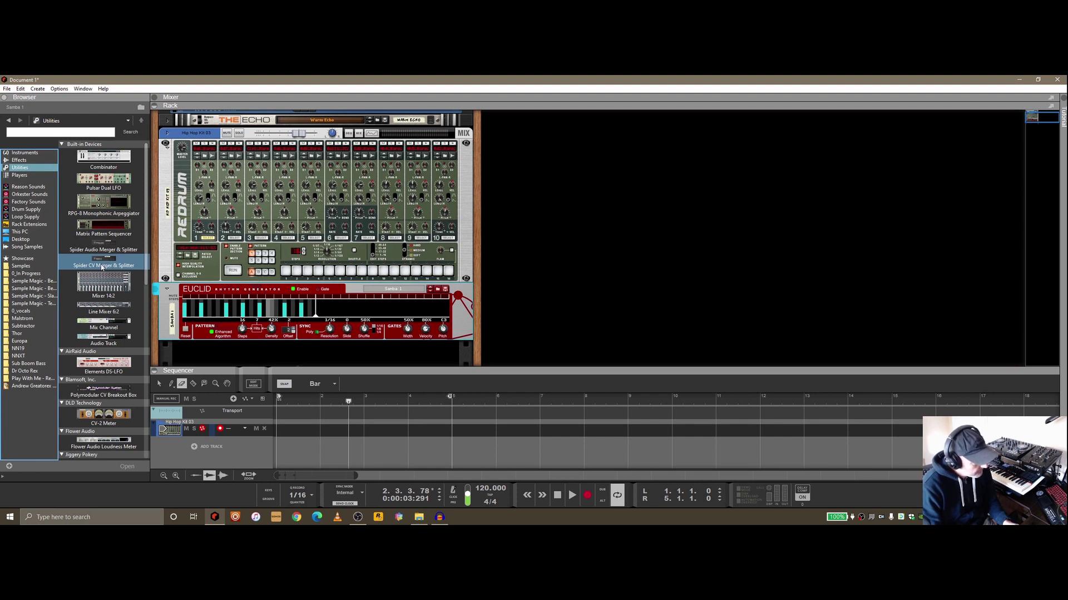
pyautogui.moveTo(101, 265); pyautogui.dragTo(208, 291)
# Route the Euclid's Gate signal through the Spider CV's first split to the gate inputs of Redrum channels 1 and 2
pyautogui.press('Tab')
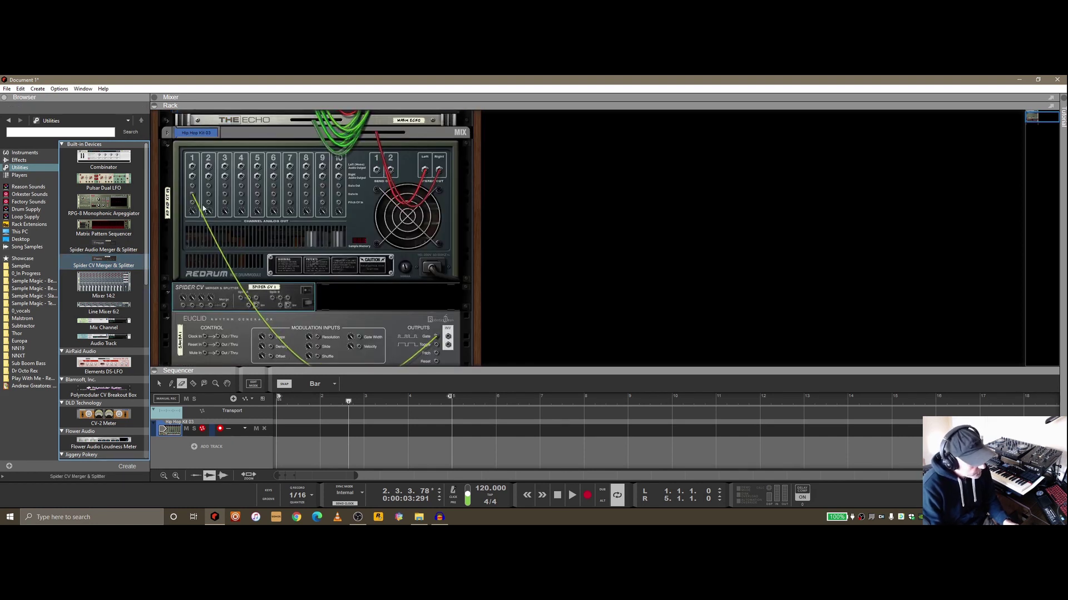
pyautogui.moveTo(192, 196)
pyautogui.mouseDown()
pyautogui.moveTo(246, 303)
pyautogui.moveTo(220, 219)
pyautogui.moveTo(192, 196)
pyautogui.moveTo(198, 212)
pyautogui.moveTo(193, 196)
pyautogui.mouseUp()
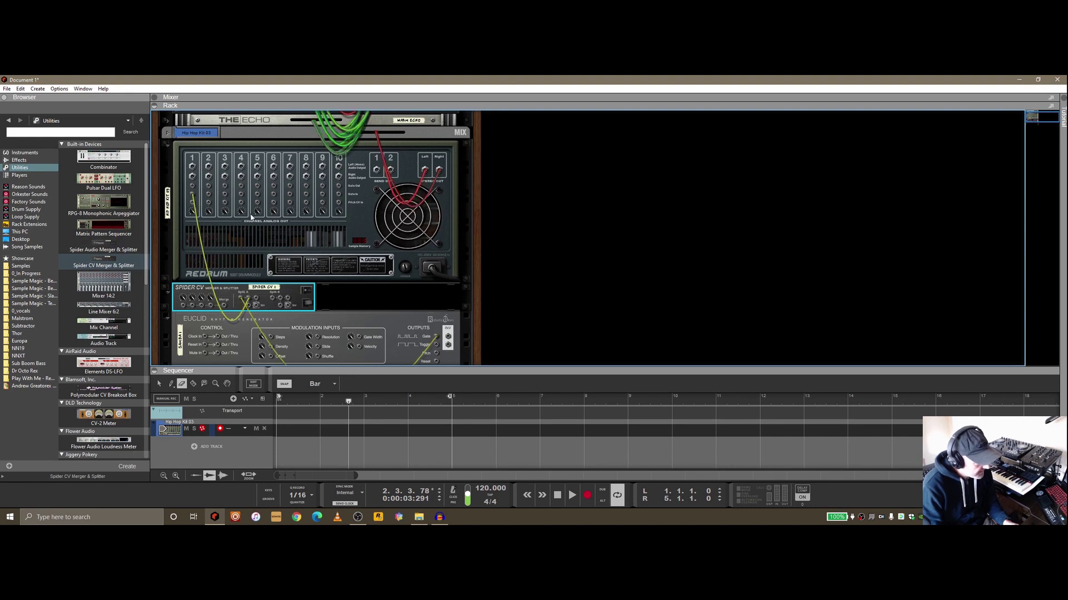
pyautogui.moveTo(253, 302); pyautogui.dragTo(209, 197)
# Play the split rhythm and move the second splitter cable from Redrum channel 2 to the gate input of channel 3
pyautogui.press('Tab')
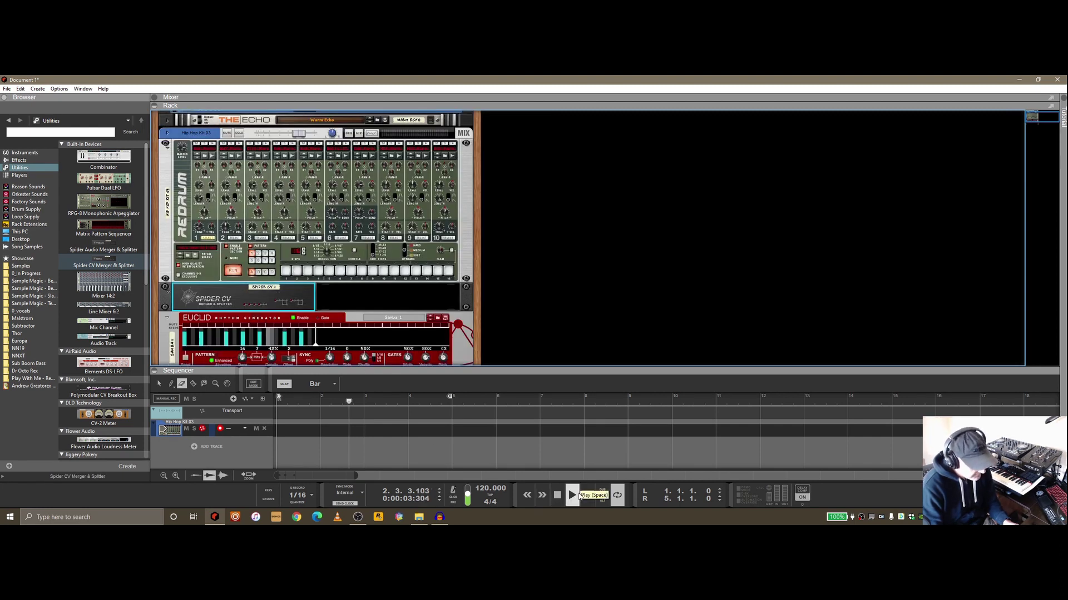
pyautogui.press('Tab')
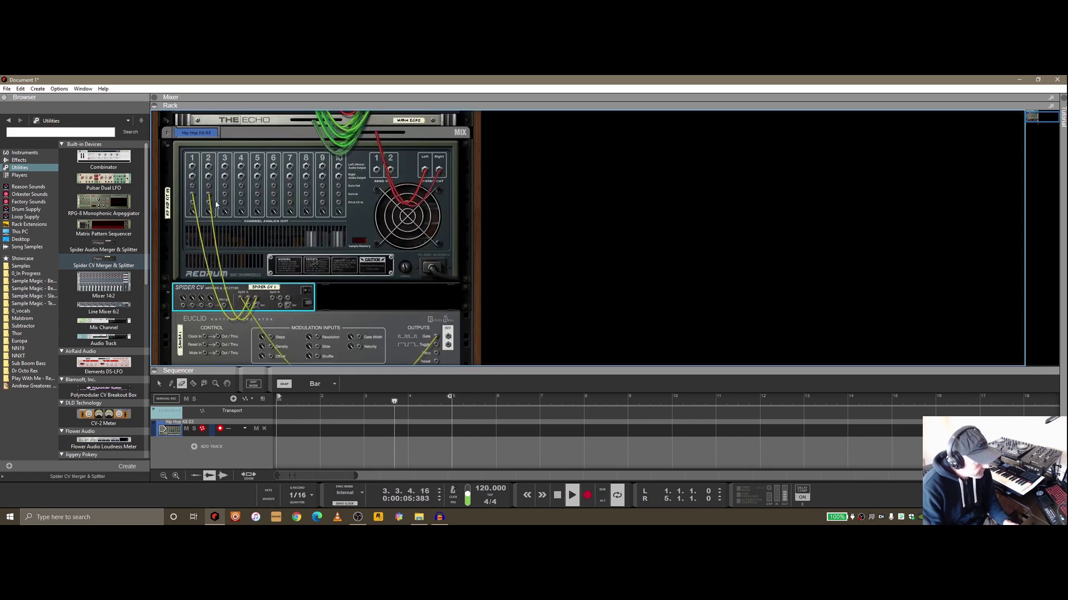
pyautogui.press('Tab')
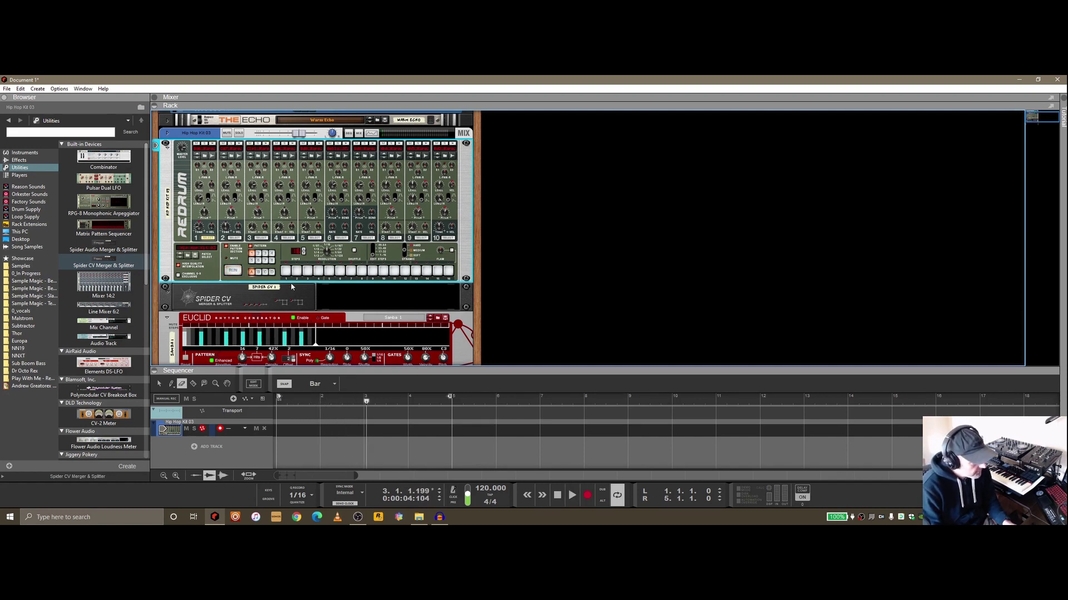
# Add a second Euclid Rhythm Generator below the first and connect its Gate output to the gate input of Redrum channel 8
pyautogui.press('Tab')
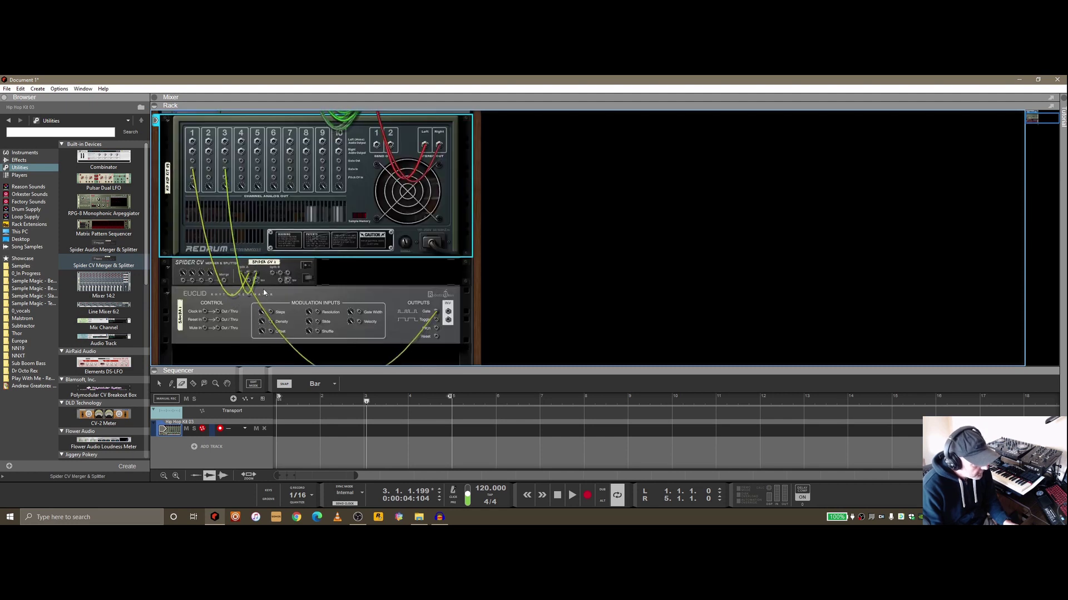
pyautogui.scroll(-2, 162, 246)
pyautogui.scroll(-6, 126, 342)
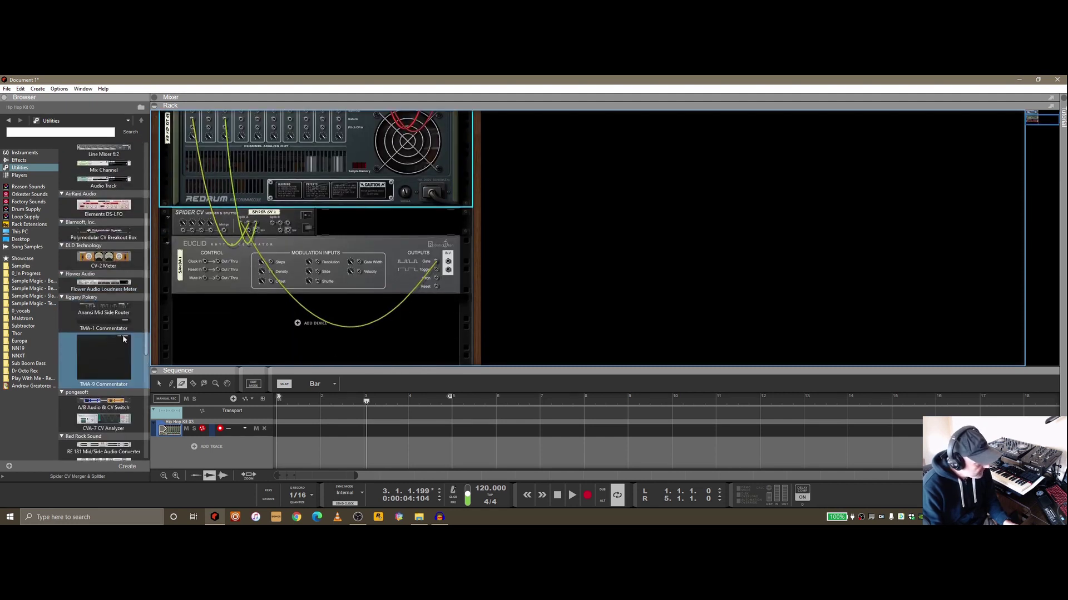
pyautogui.moveTo(106, 372); pyautogui.dragTo(348, 295)
pyautogui.moveTo(436, 319); pyautogui.dragTo(308, 178)
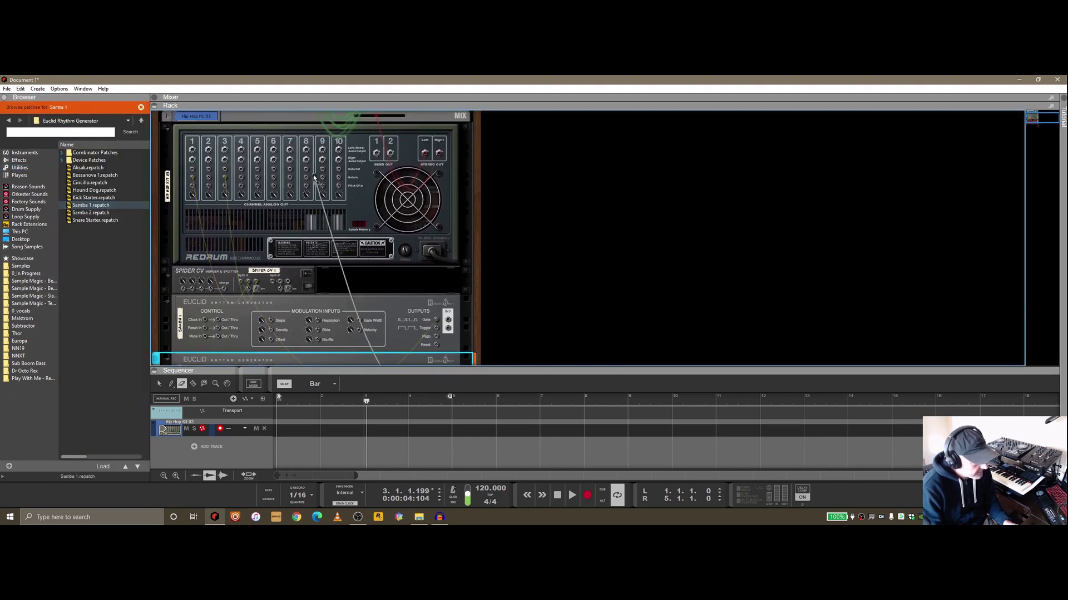
pyautogui.press('Tab')
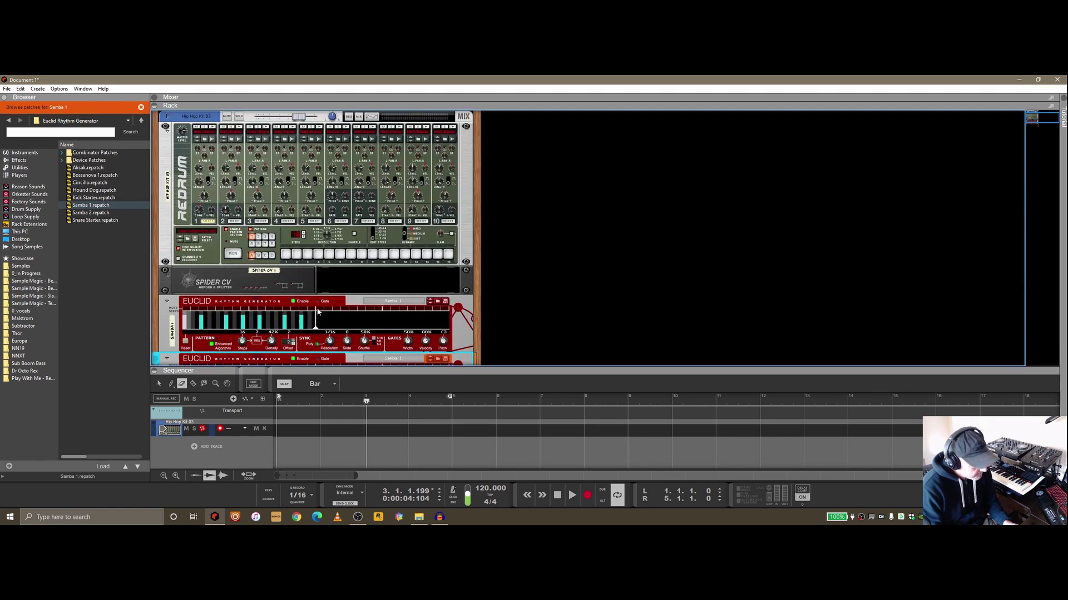
# Load the Samba 2 patch in the second Euclid and start playback
pyautogui.scroll(-3, 315, 315)
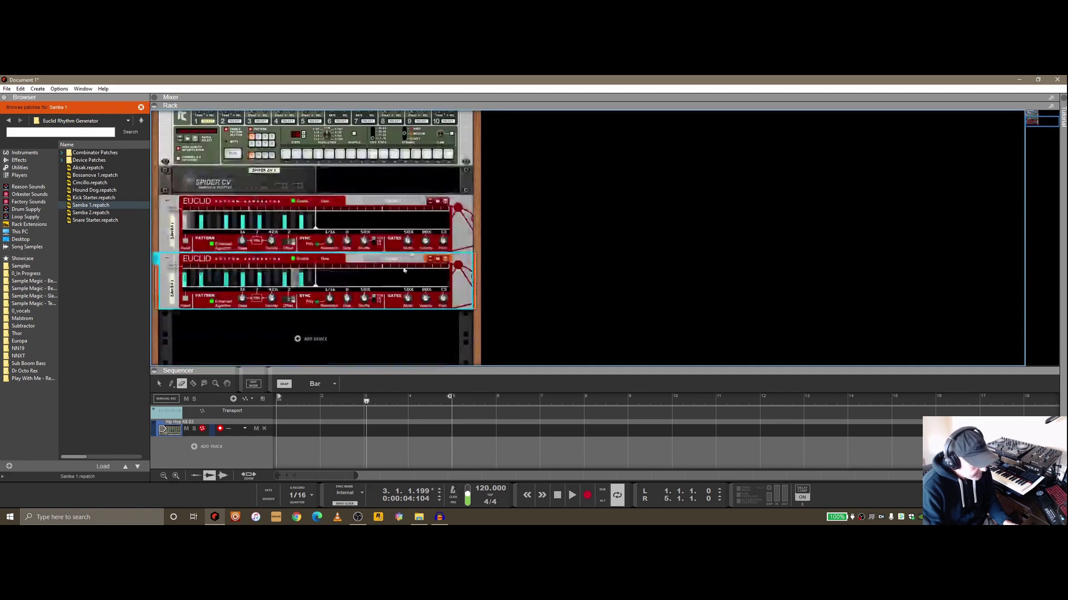
pyautogui.click(431, 262)
pyautogui.press('space')
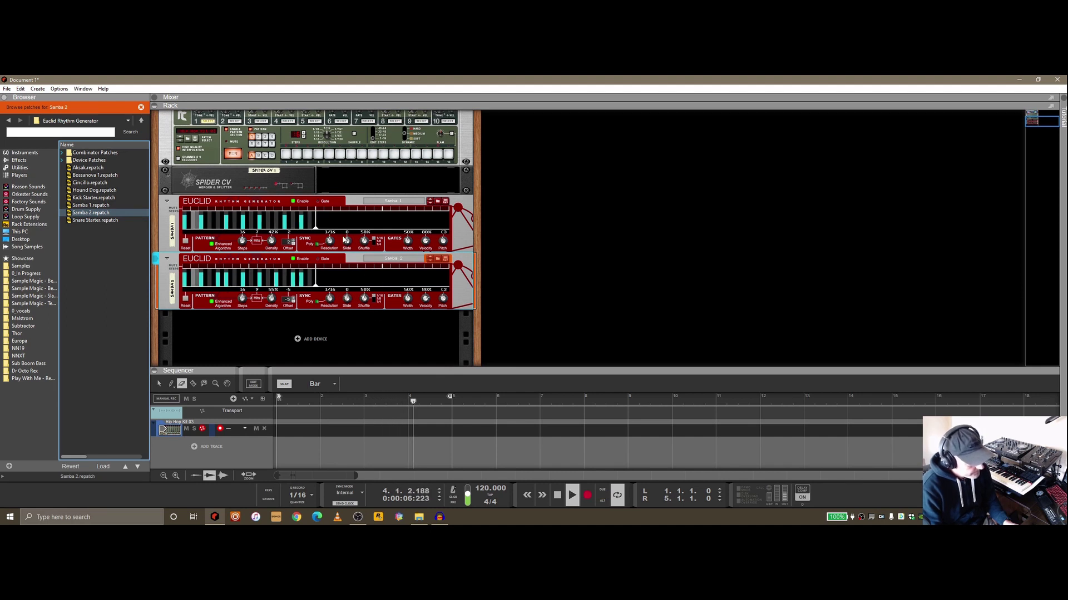
# Try the second Euclid's Shuffle at 39%, return it to 50% and stop playback
pyautogui.moveTo(365, 299); pyautogui.dragTo(282, 289)
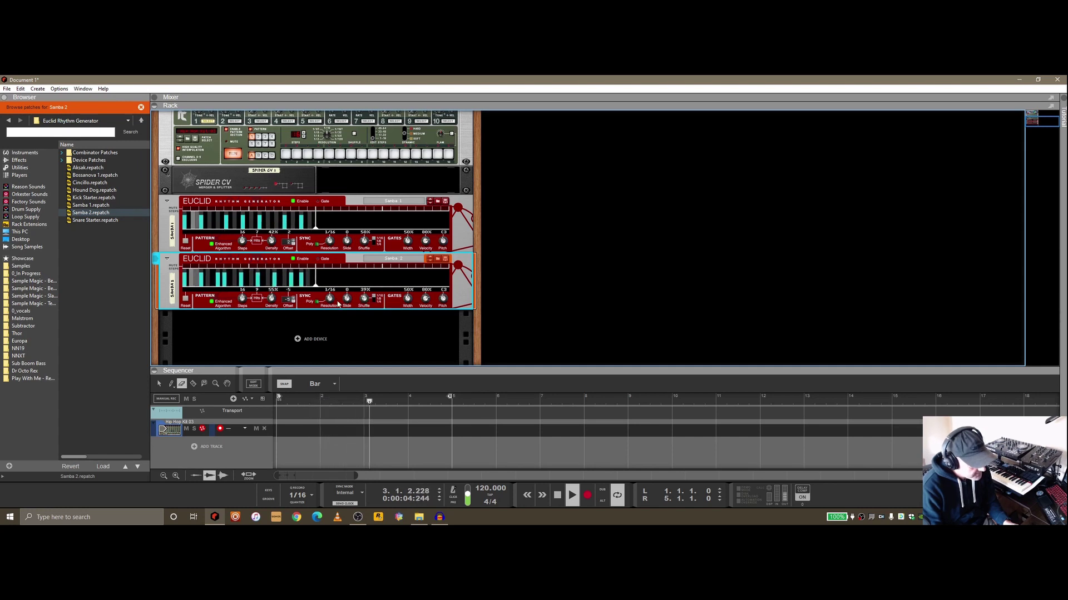
pyautogui.moveTo(367, 302); pyautogui.dragTo(367, 292)
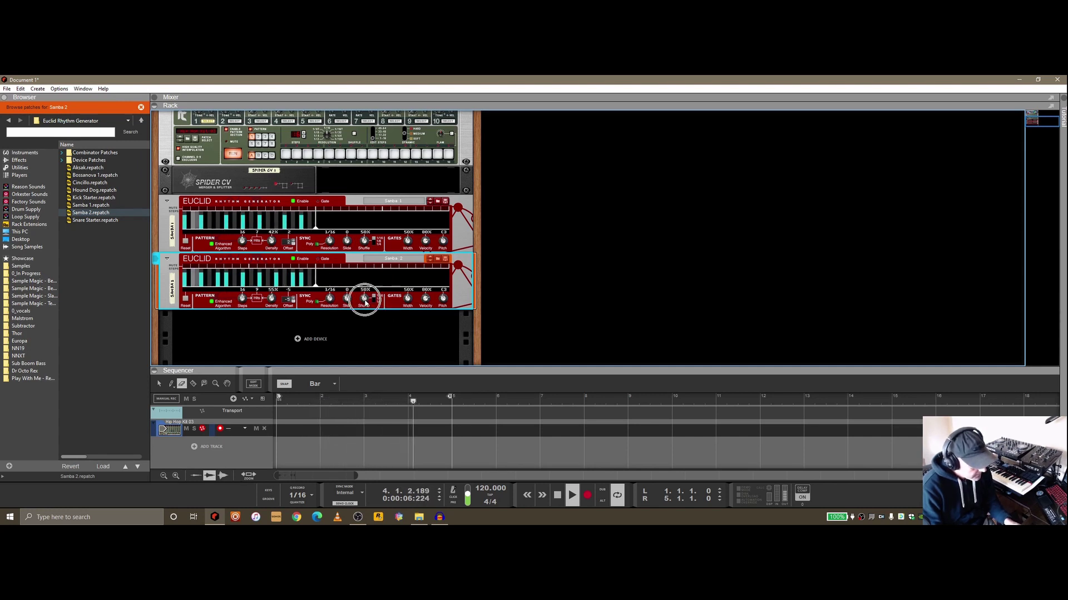
pyautogui.click(557, 495)
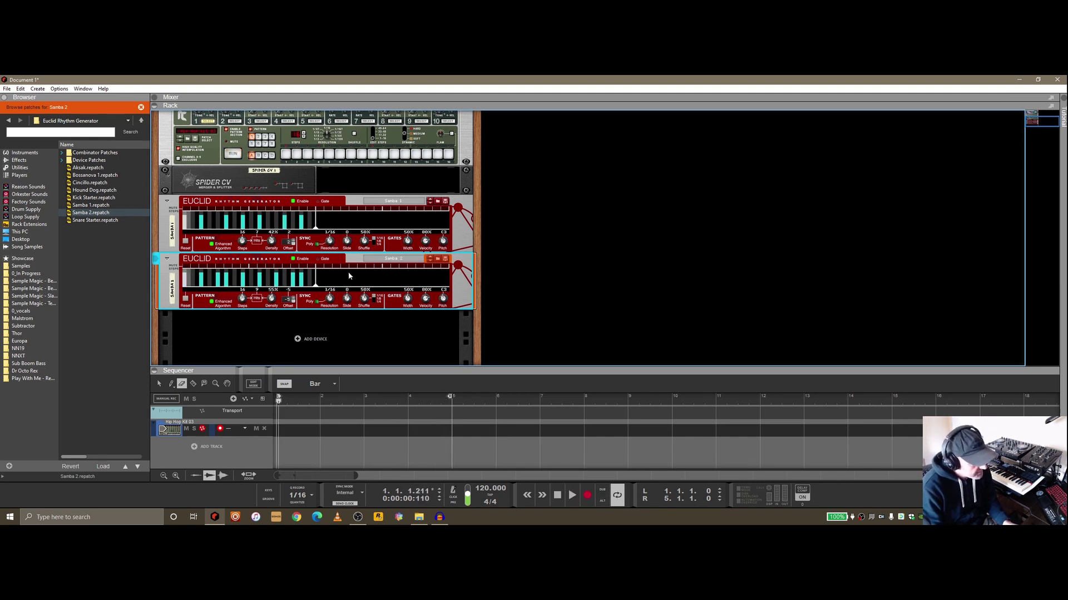
# Move the second Euclid's gate cable from Redrum channel 8 to the gate input of channel 7
pyautogui.scroll(3, 336, 276)
pyautogui.press('Tab')
pyautogui.scroll(2, 324, 220)
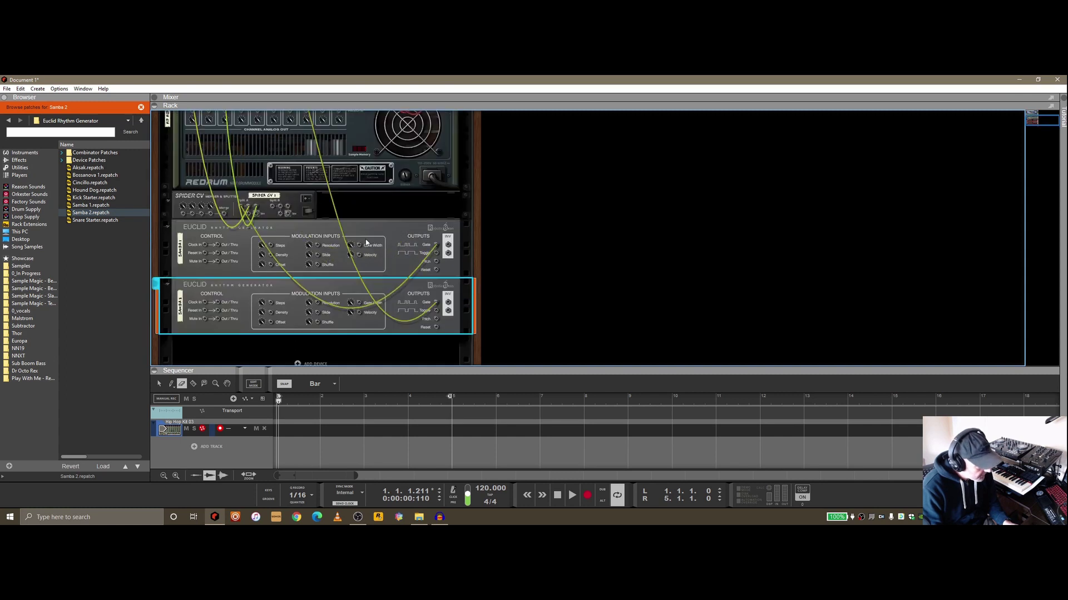
pyautogui.scroll(1, 324, 220)
pyautogui.press('Tab')
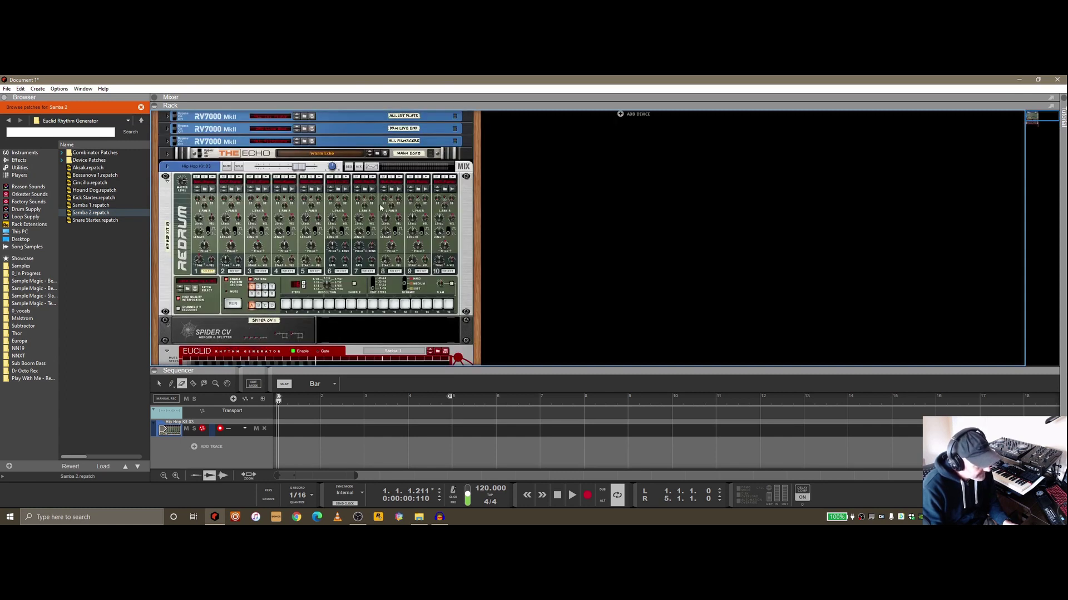
pyautogui.click(402, 178)
pyautogui.press('Tab')
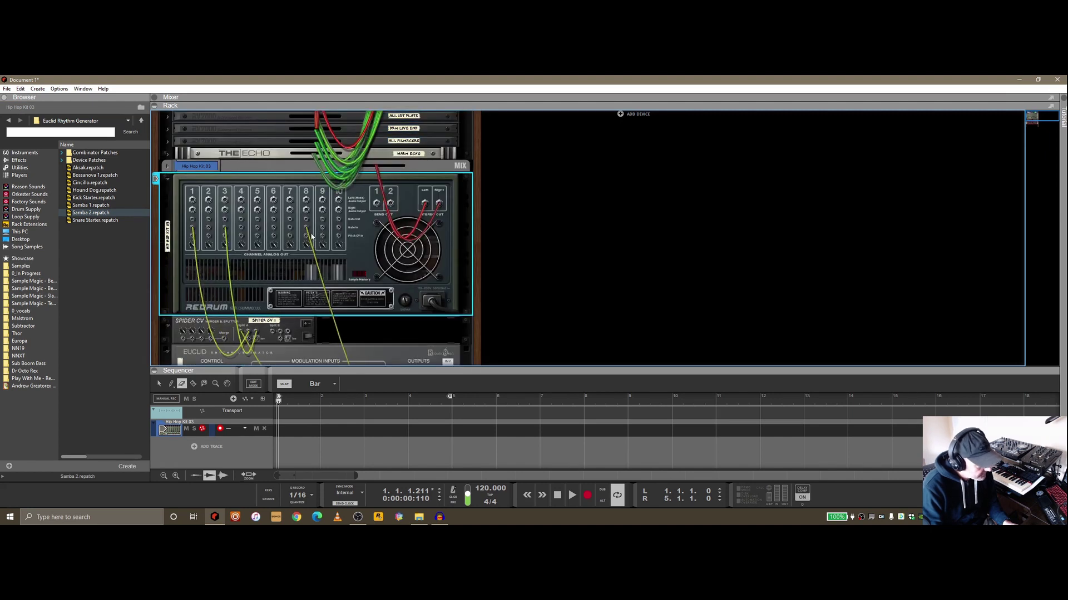
pyautogui.scroll(-2, 449, 327)
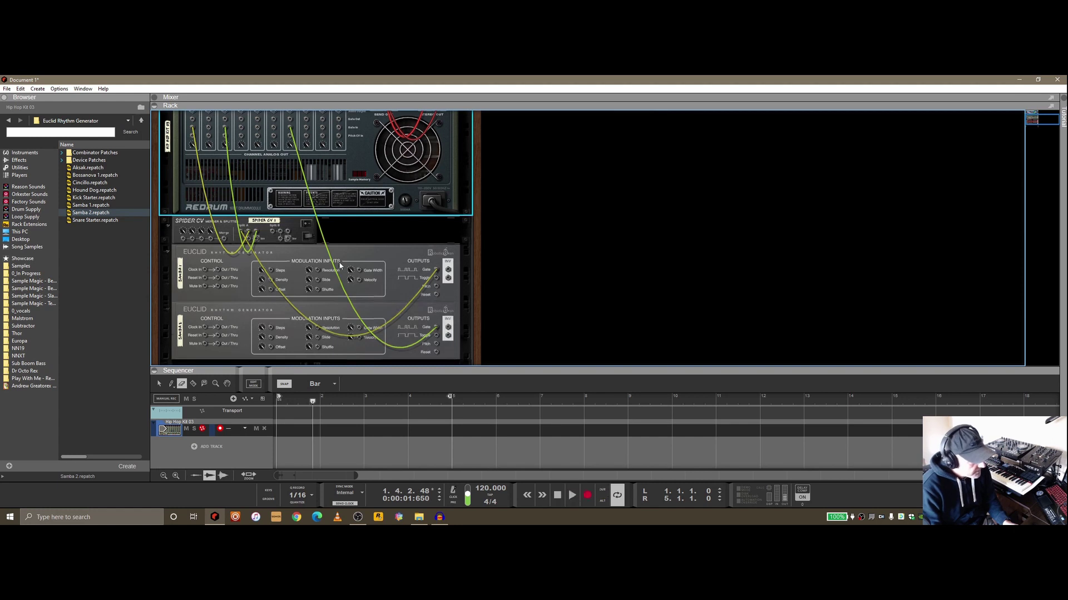
# Add a third Euclid with the Samba 2 patch below the second and connect its Gate output to the second Euclid's Density modulation input
pyautogui.scroll(-2, 340, 266)
pyautogui.click(71, 221)
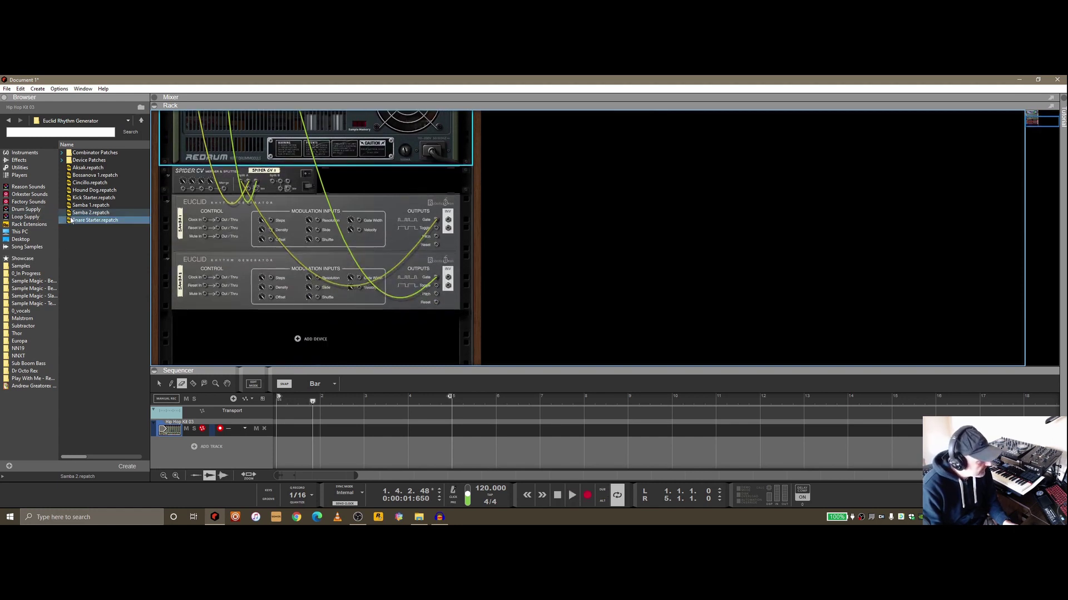
pyautogui.click(81, 213)
pyautogui.moveTo(81, 216); pyautogui.dragTo(439, 332)
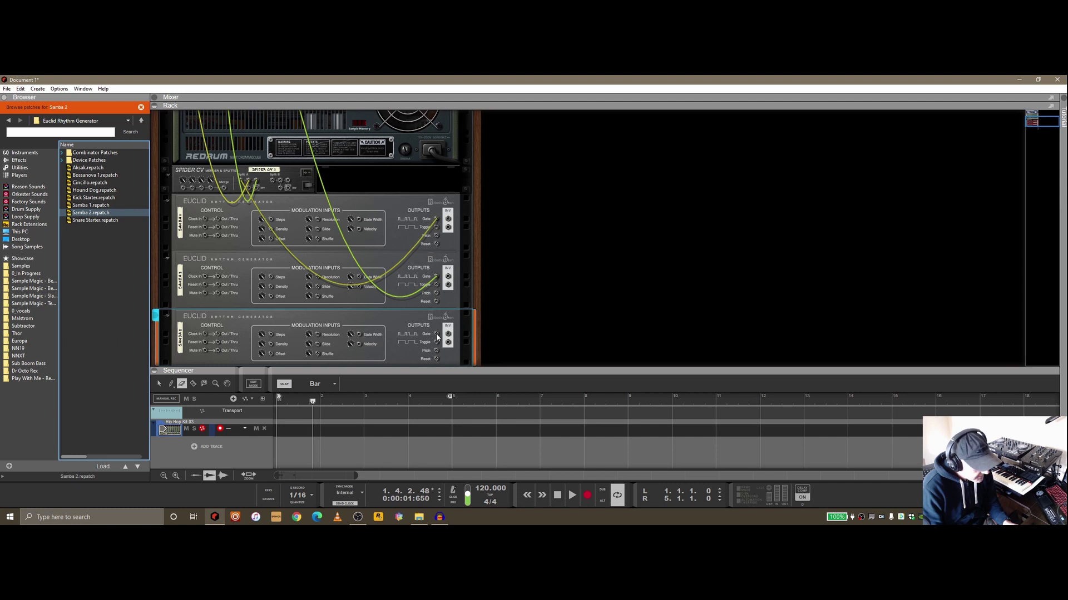
pyautogui.moveTo(438, 337); pyautogui.dragTo(272, 290)
# Set the third Euclid's Density and gate Width to 100% and mute all its steps except 12, 13, 15 and 16
pyautogui.press('Tab')
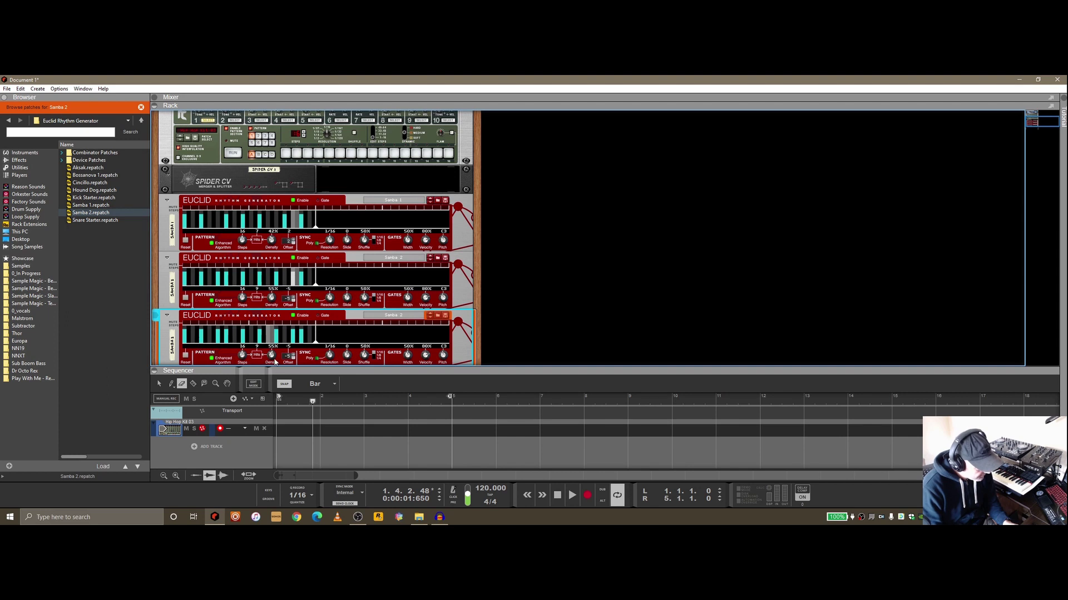
pyautogui.moveTo(275, 362); pyautogui.dragTo(275, 339)
pyautogui.scroll(-1, 364, 309)
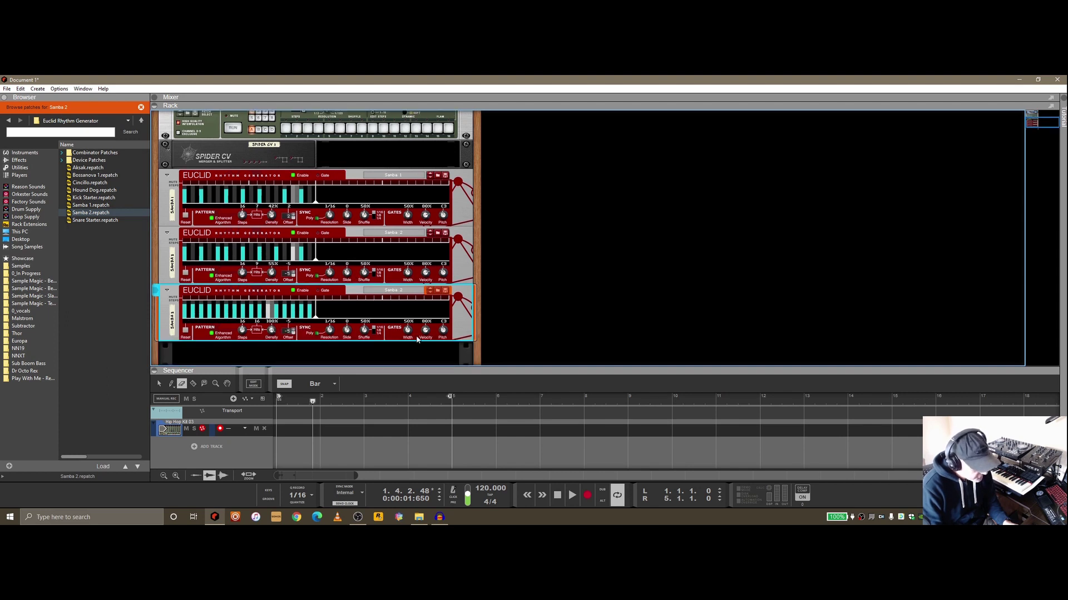
pyautogui.moveTo(192, 313)
pyautogui.mouseDown()
pyautogui.moveTo(293, 318)
pyautogui.moveTo(280, 312)
pyautogui.mouseUp()
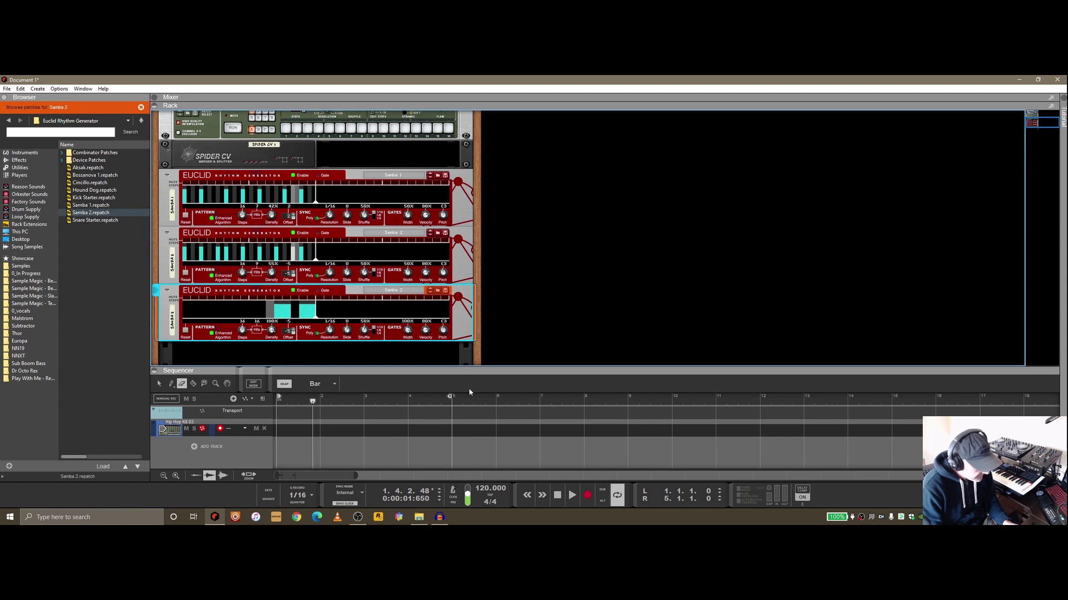
# Play the rhythm with the third Euclid modulating the second's density, check the rear cabling, and return to the song start
pyautogui.click(571, 495)
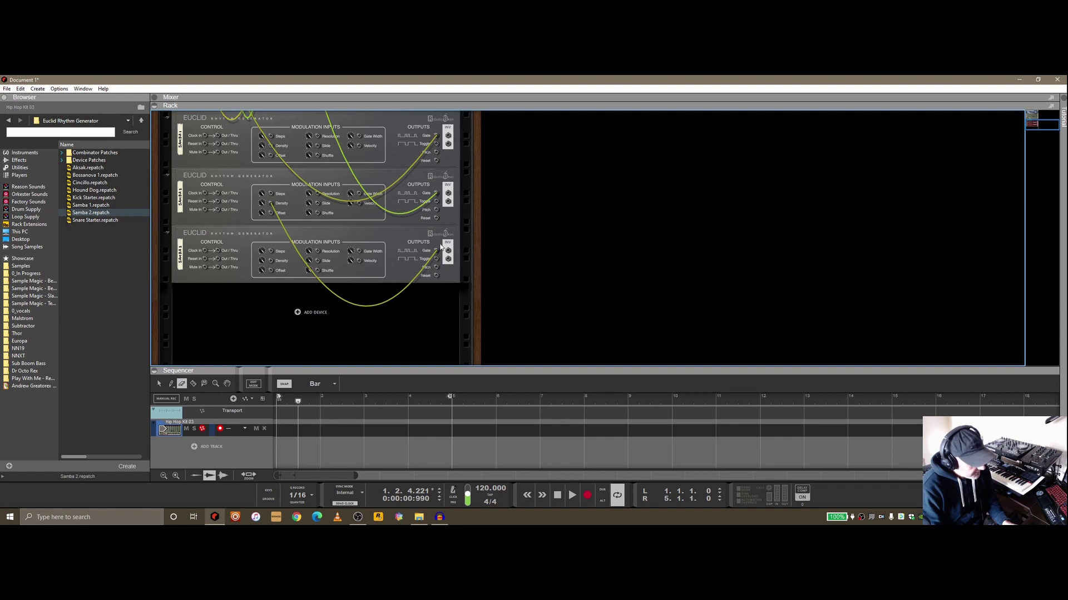
pyautogui.press('Tab')
pyautogui.click(572, 495)
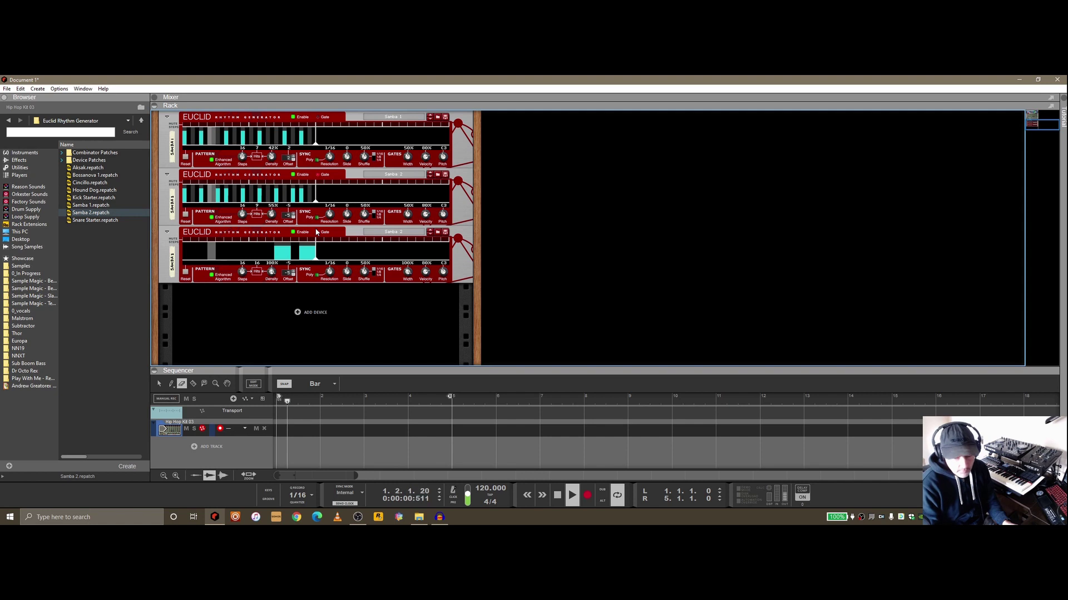
pyautogui.scroll(2, 340, 272)
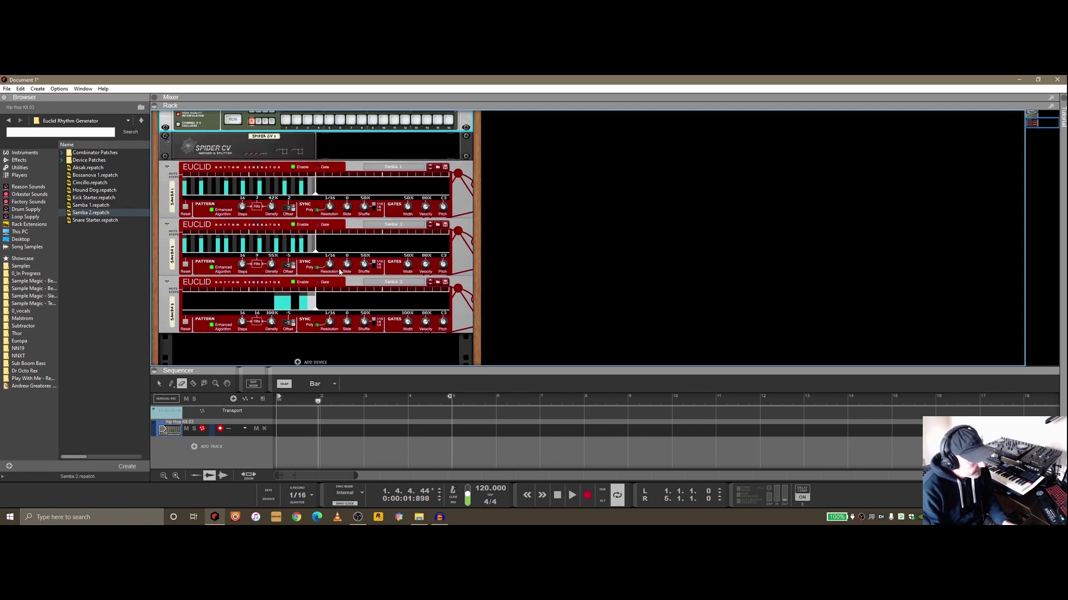
pyautogui.scroll(6, 340, 272)
pyautogui.scroll(-5, 328, 217)
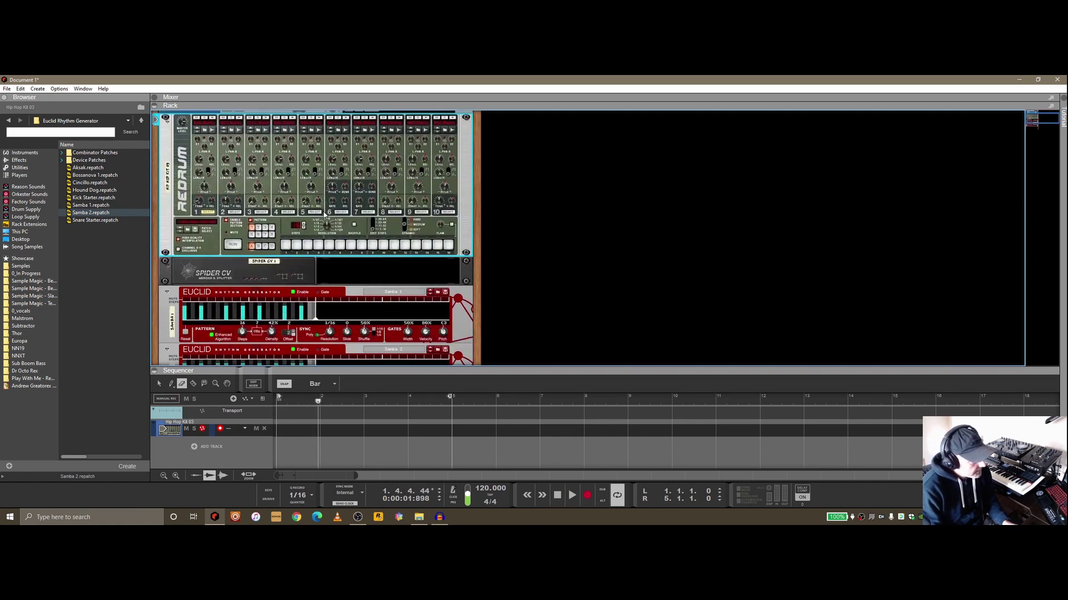
pyautogui.press('space')
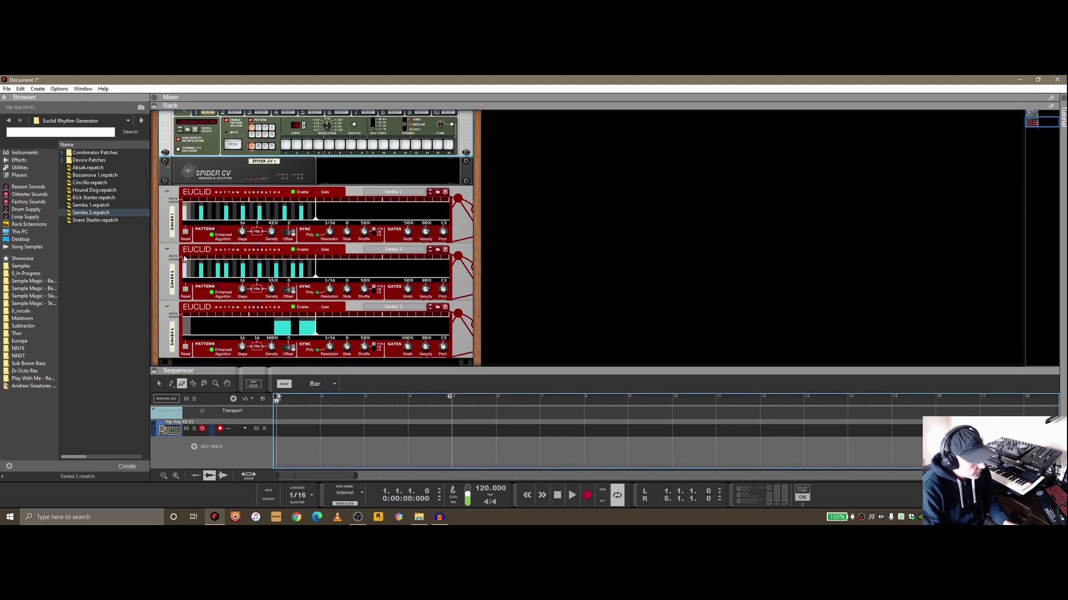
# Create an automation lane for the first Euclid's Enable Outputs and draw a four-bar clip from bar 1 to bar 5
pyautogui.scroll(1, 267, 240)
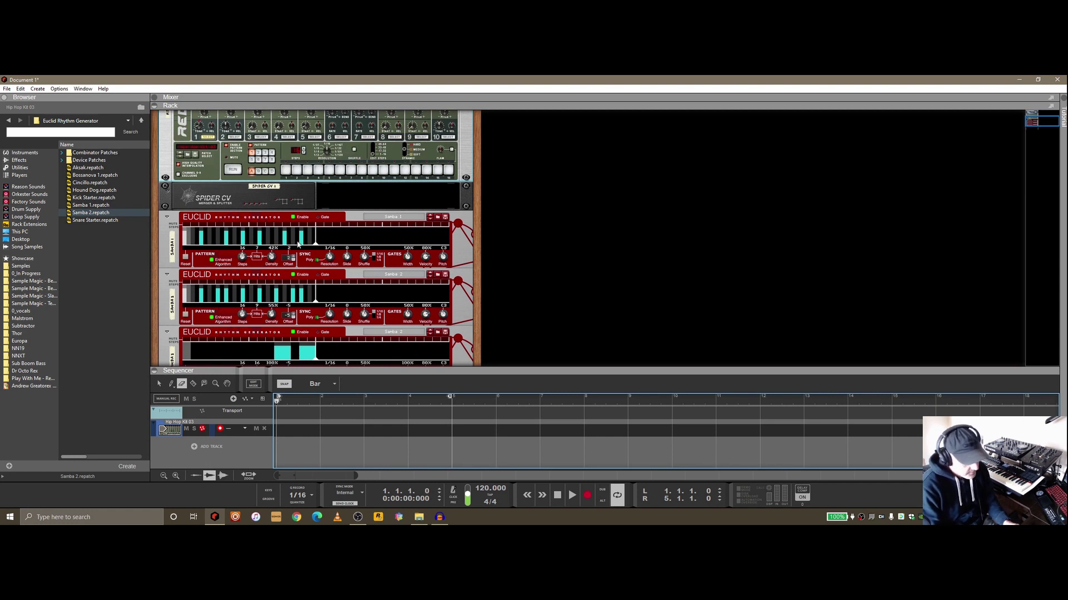
pyautogui.rightClick(294, 218)
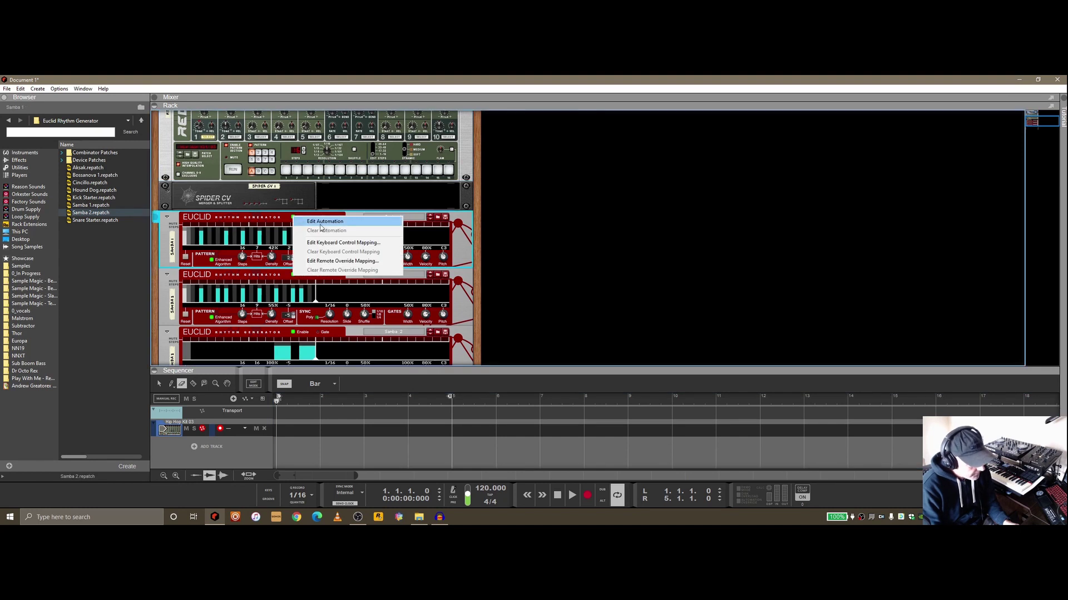
pyautogui.click(321, 222)
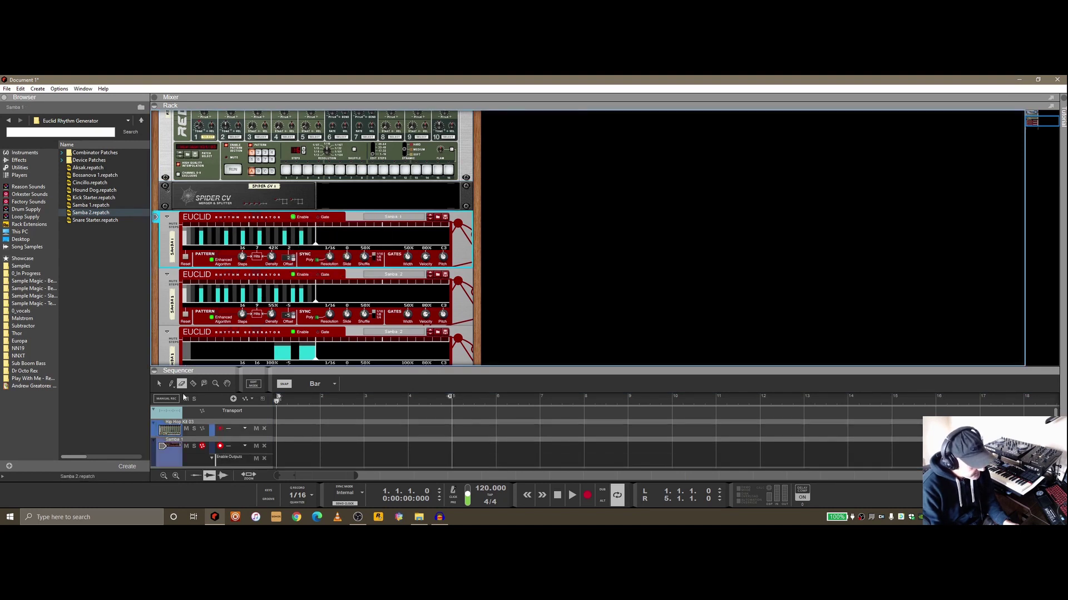
pyautogui.moveTo(283, 458); pyautogui.dragTo(437, 459)
# Automate Enable Outputs to switch off at bar 2 and on again at bar 3, and play the result
pyautogui.doubleClick(291, 462)
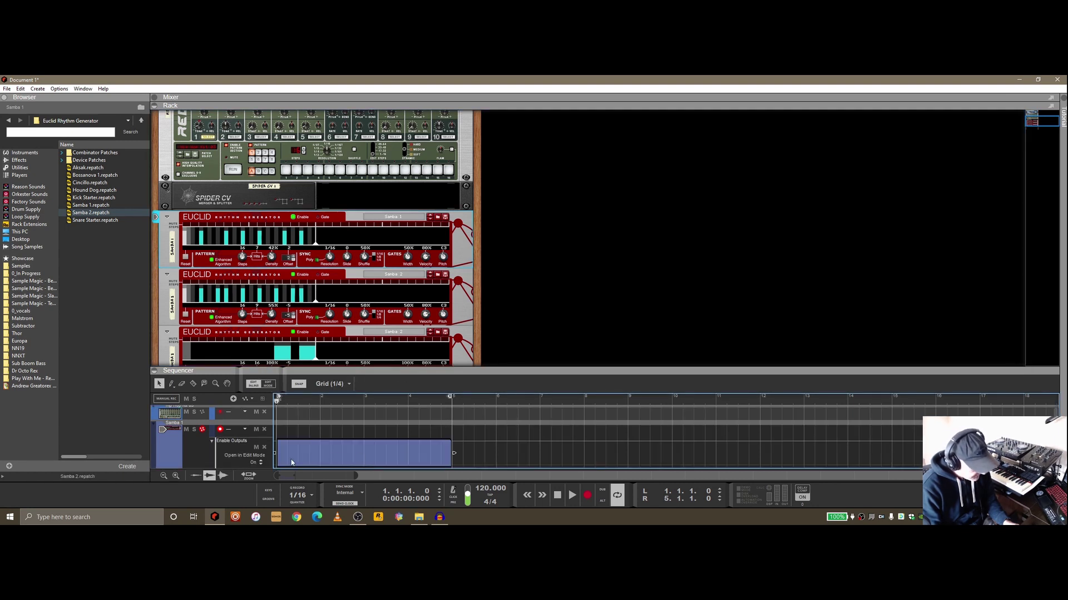
pyautogui.click(287, 466)
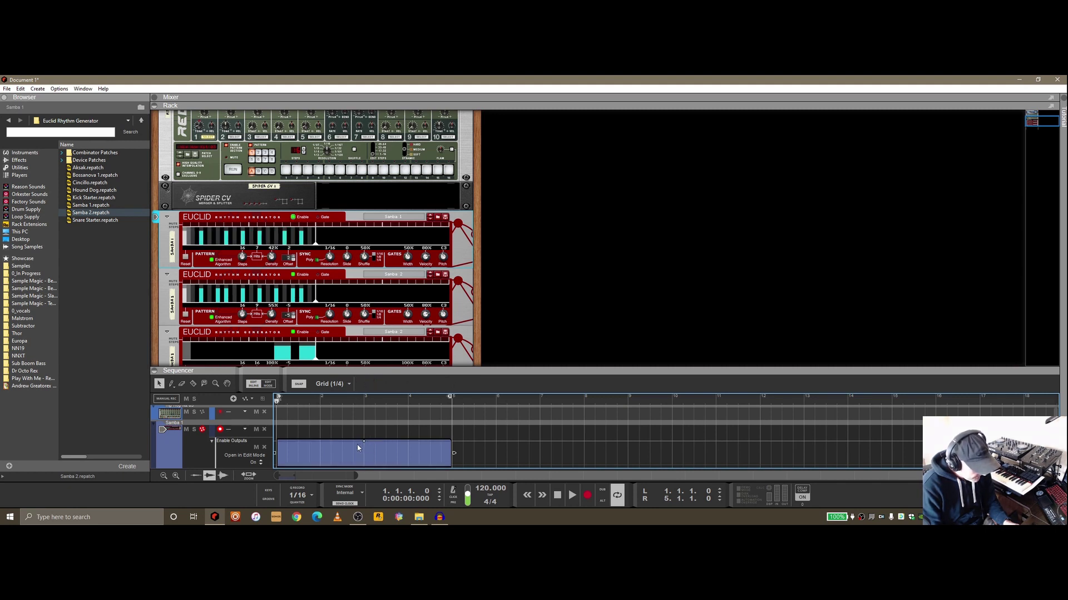
pyautogui.scroll(-2, 318, 466)
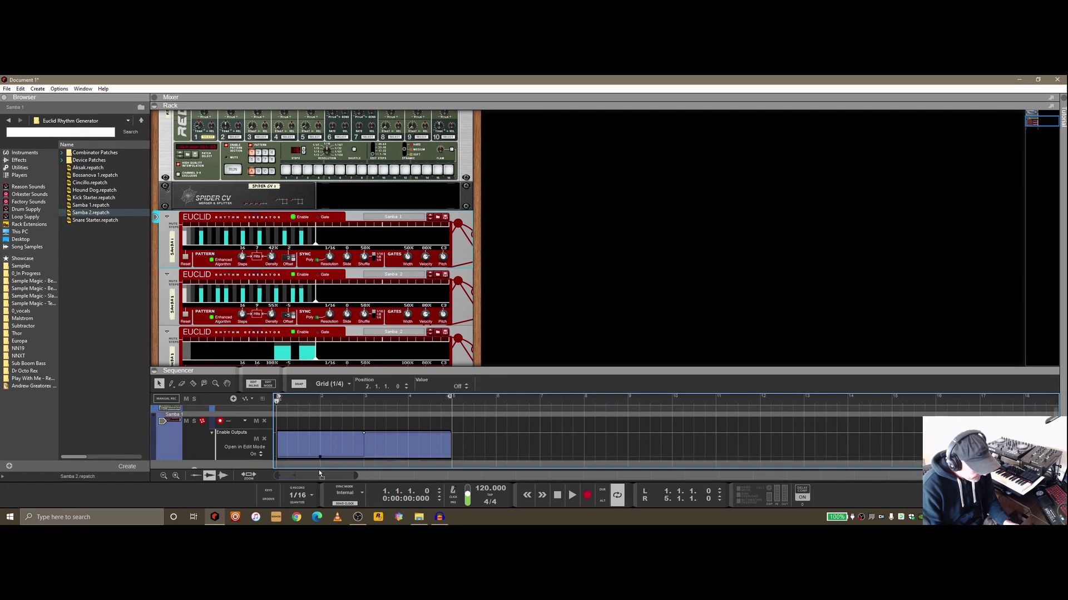
pyautogui.click(573, 496)
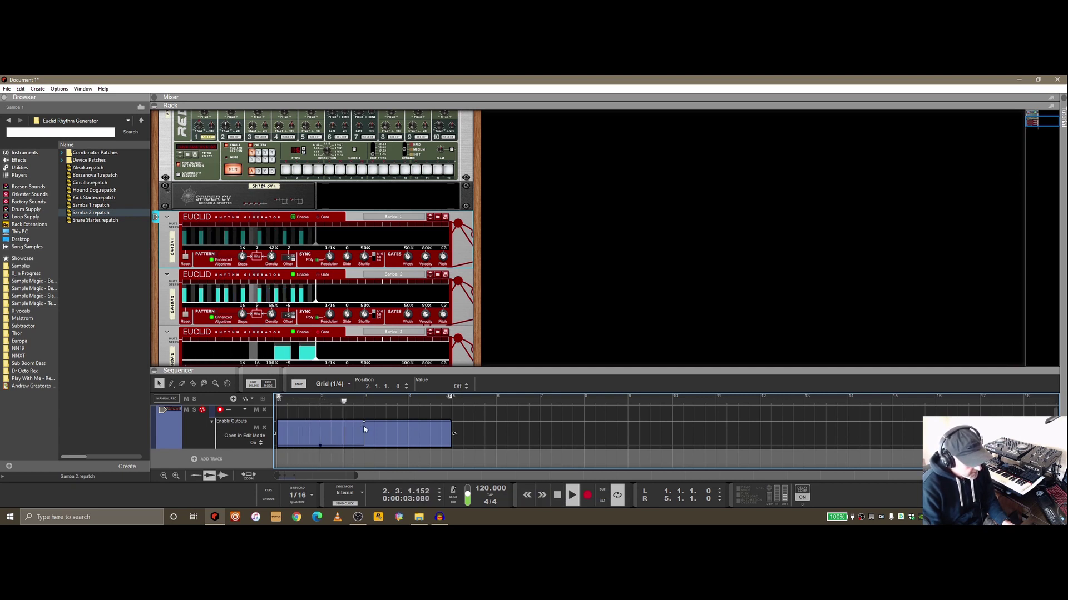
pyautogui.click(558, 496)
# Add a Subtractor Analog Synthesizer to the rack below the third Euclid
pyautogui.scroll(2, 386, 177)
pyautogui.scroll(-5, 385, 176)
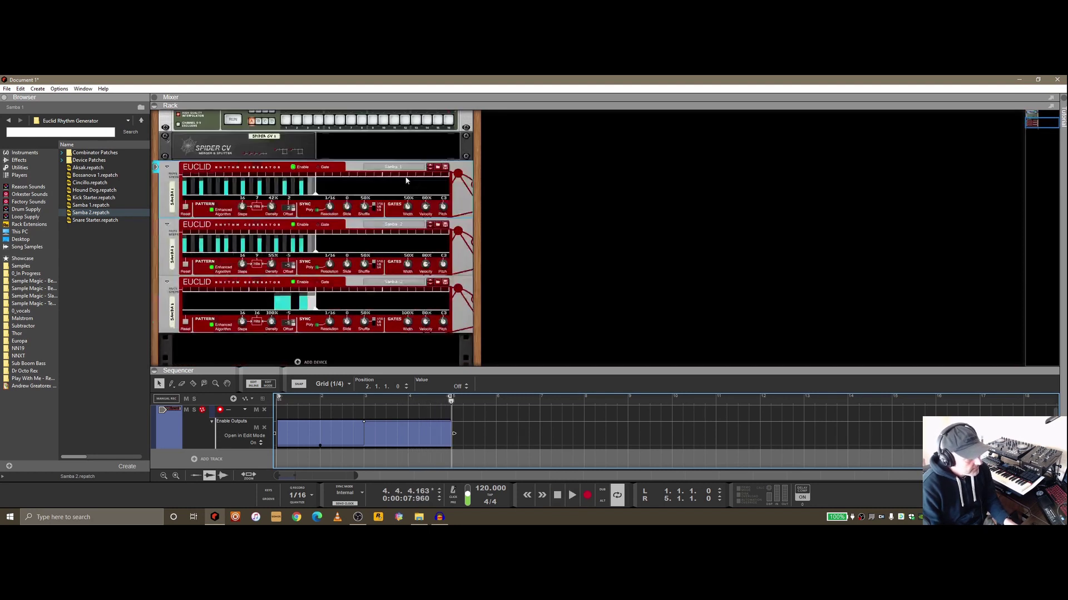
pyautogui.click(25, 160)
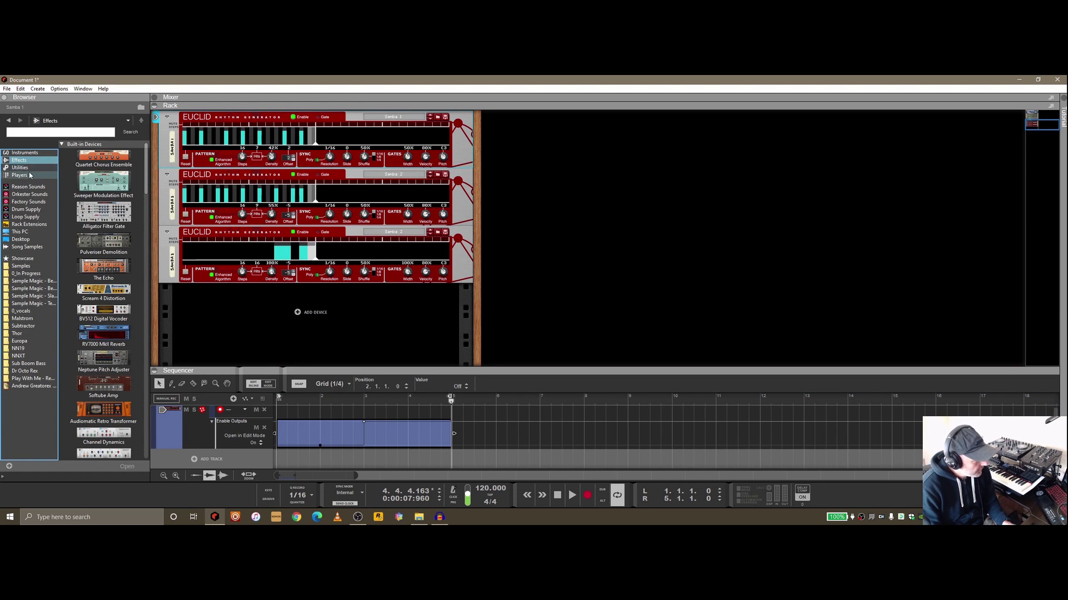
pyautogui.click(23, 153)
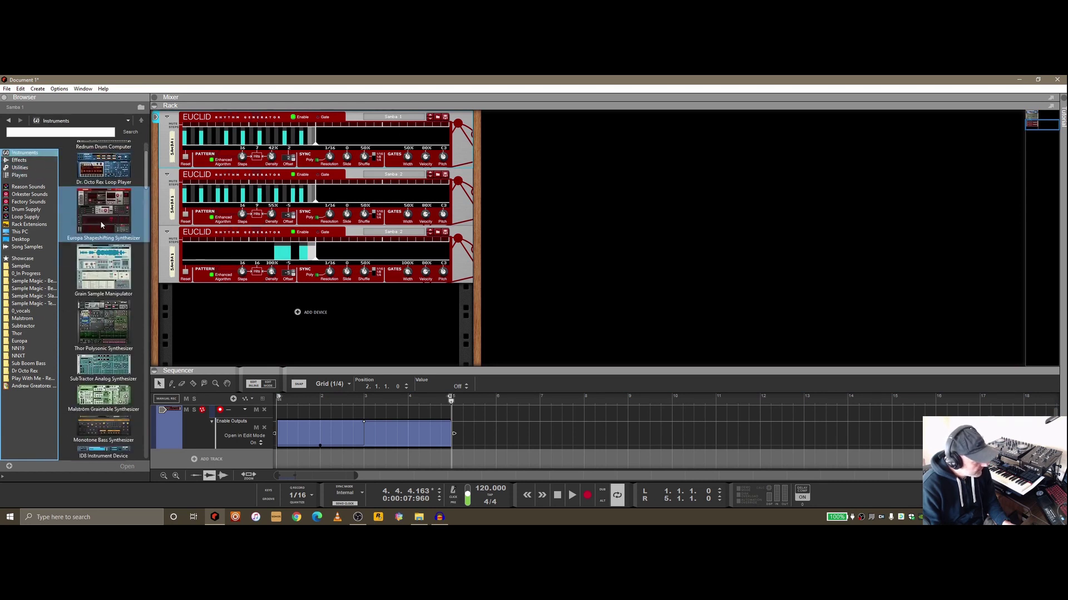
pyautogui.scroll(-2, 103, 234)
pyautogui.moveTo(104, 307); pyautogui.dragTo(361, 325)
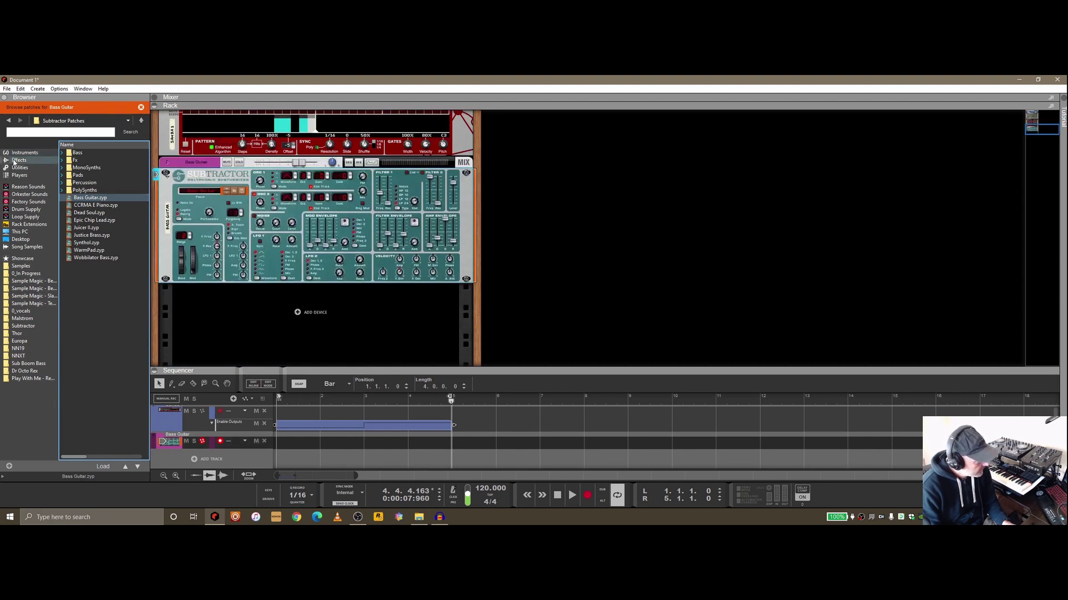
# Add a fourth Euclid Rhythm Generator below the Subtractor and load the Bossanova 1 patch in it
pyautogui.click(19, 160)
pyautogui.click(19, 167)
pyautogui.scroll(-6, 125, 311)
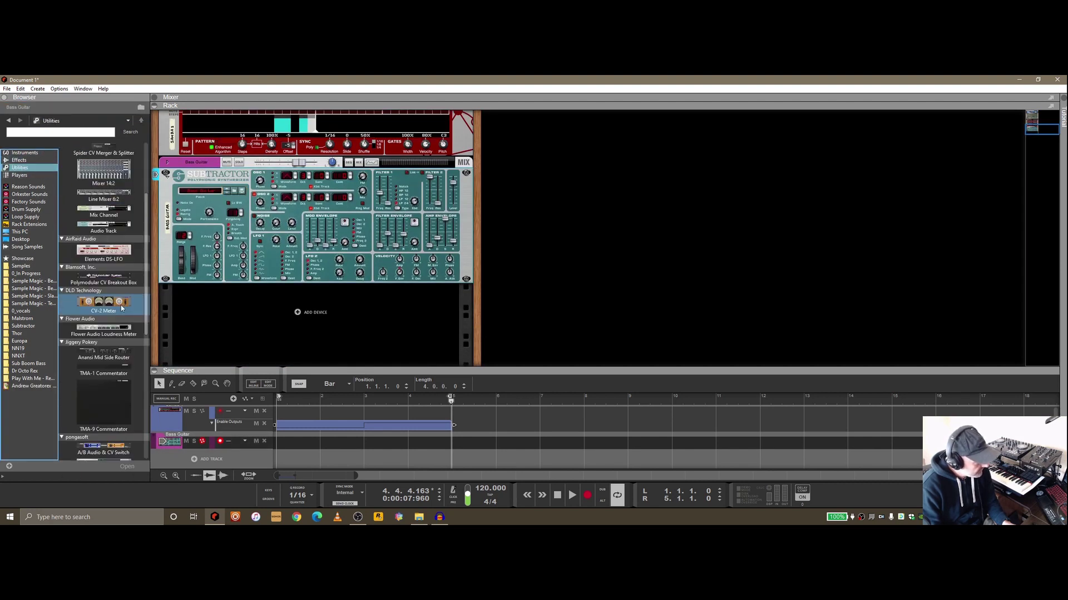
pyautogui.scroll(-2, 125, 311)
pyautogui.moveTo(104, 295); pyautogui.dragTo(313, 307)
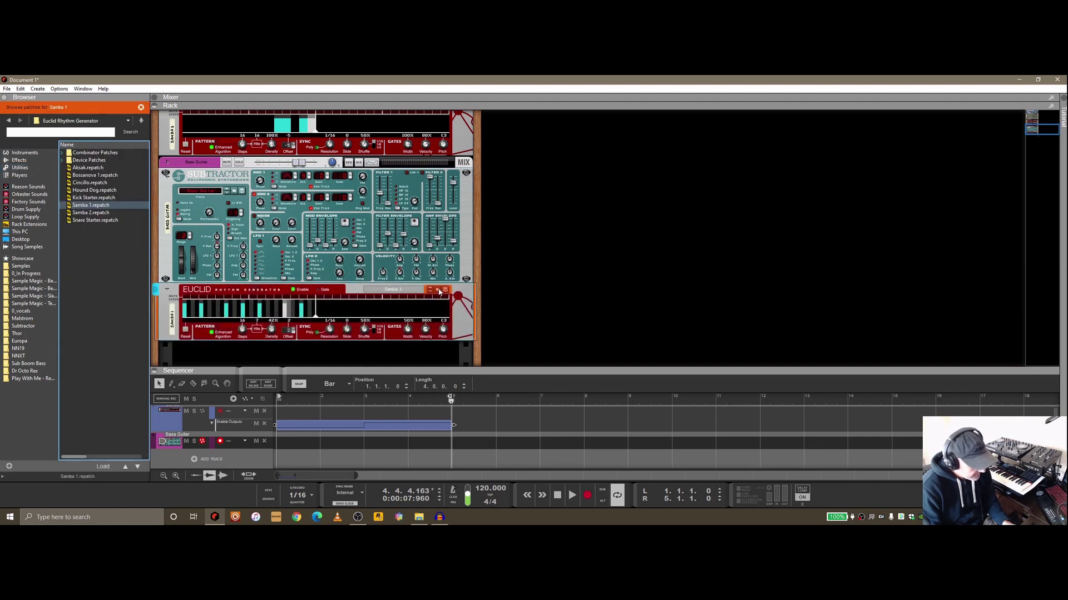
pyautogui.click(94, 176)
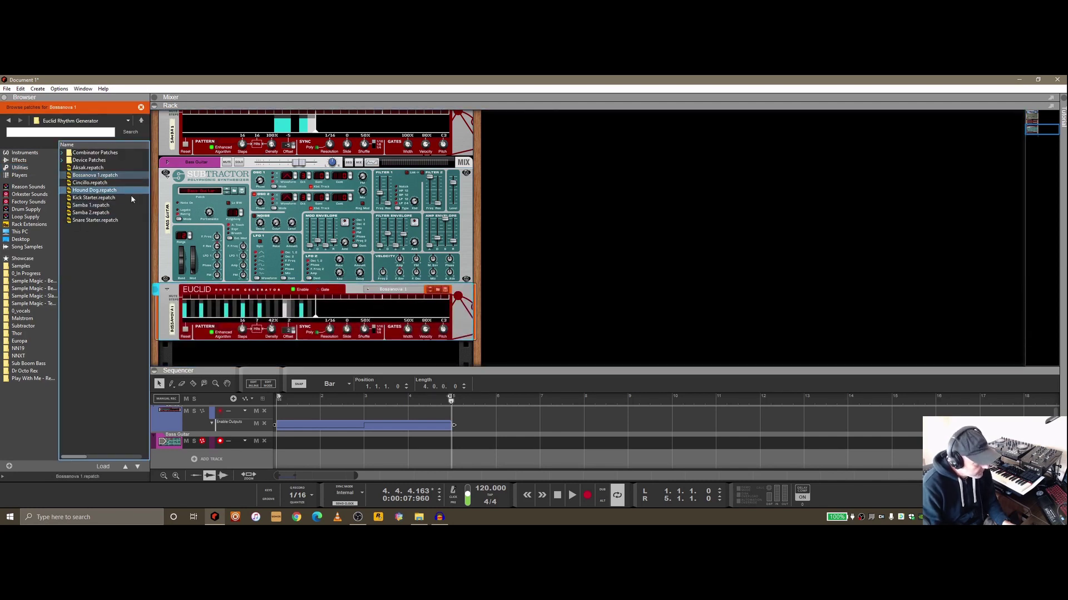
# Connect the fourth Euclid's Gate output to the Subtractor's Sequencer Control gate input
pyautogui.press('Tab')
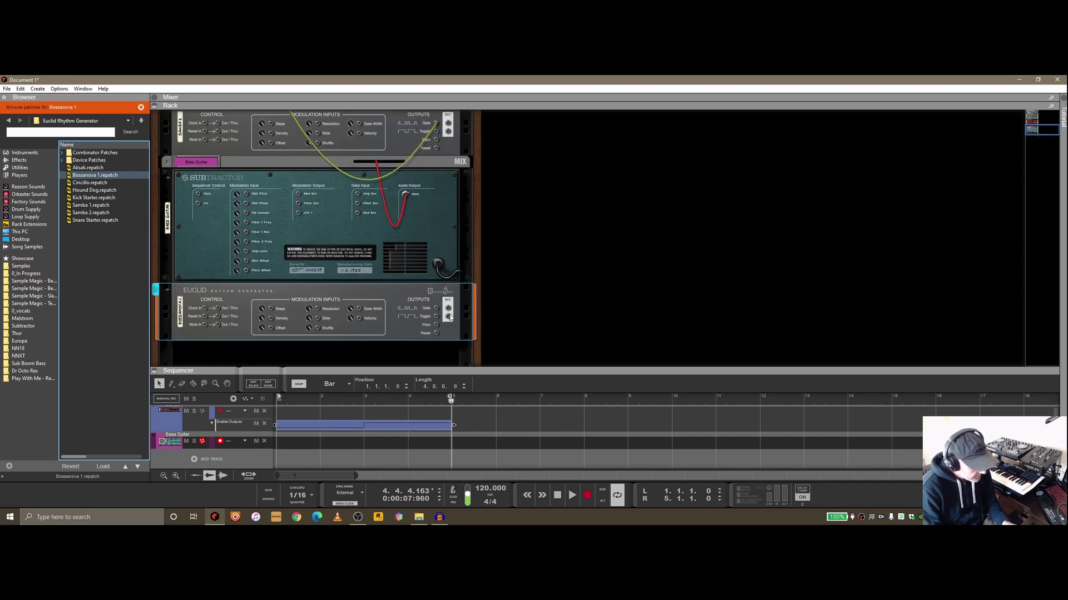
pyautogui.moveTo(436, 308); pyautogui.dragTo(200, 217)
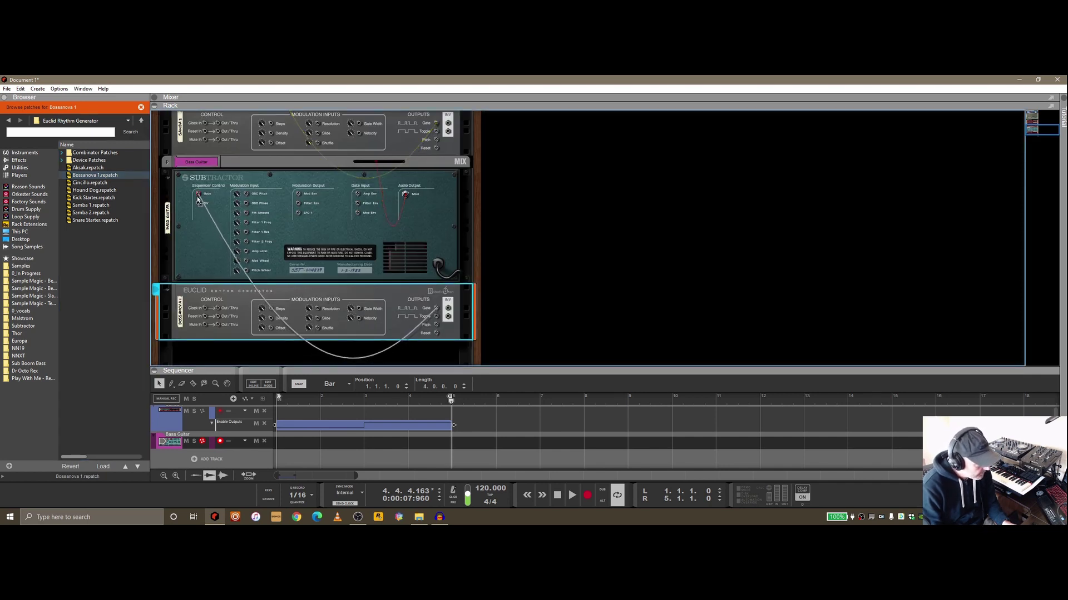
pyautogui.press('Tab')
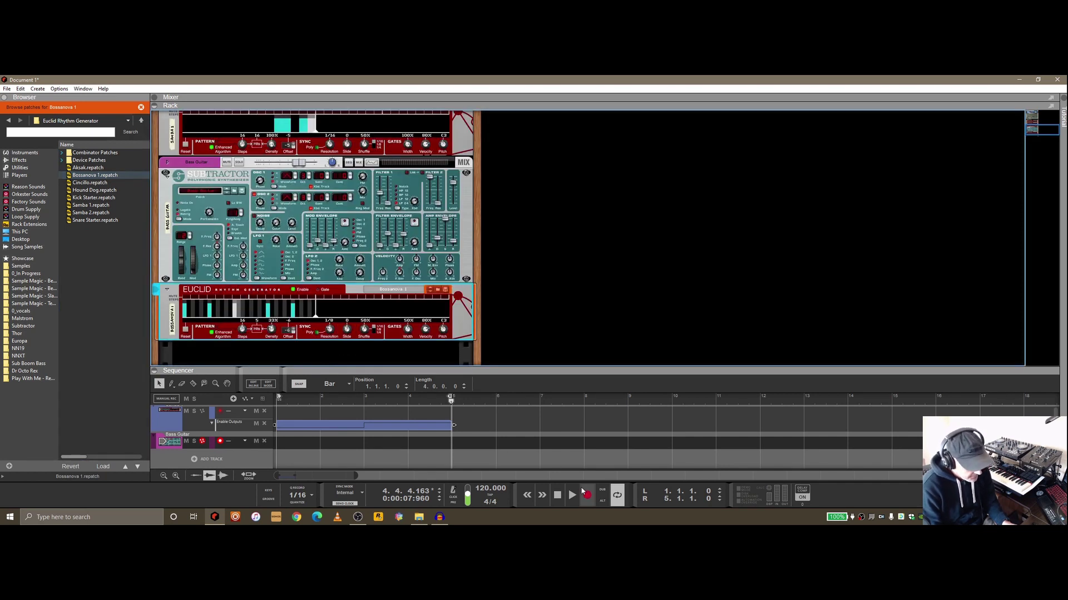
# Start playback and step the Subtractor through its patches to Epic Chip Lead
pyautogui.press('space')
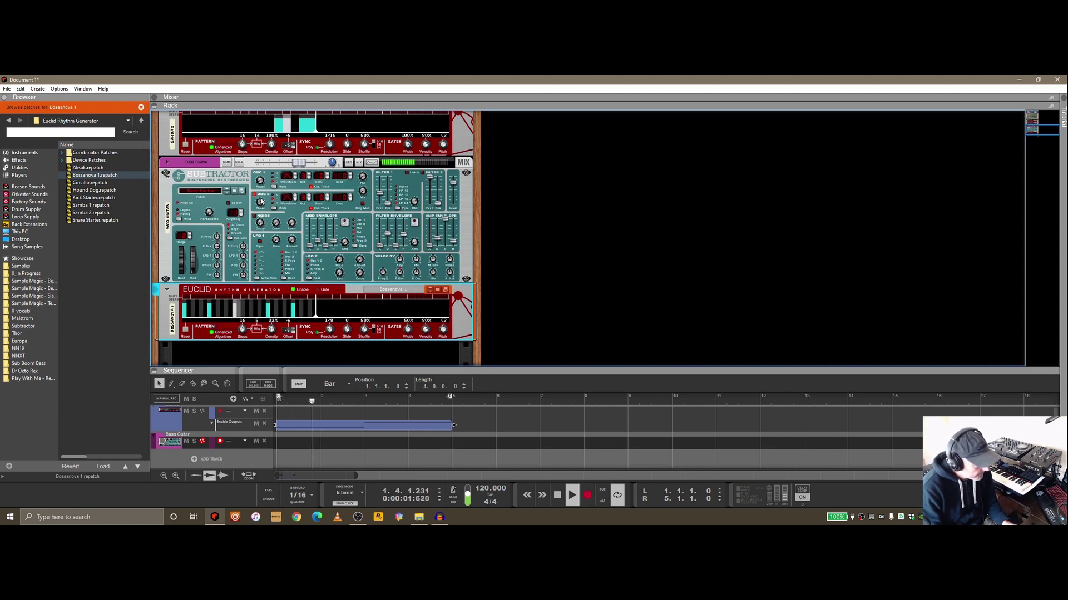
pyautogui.click(228, 193)
pyautogui.click(228, 193)
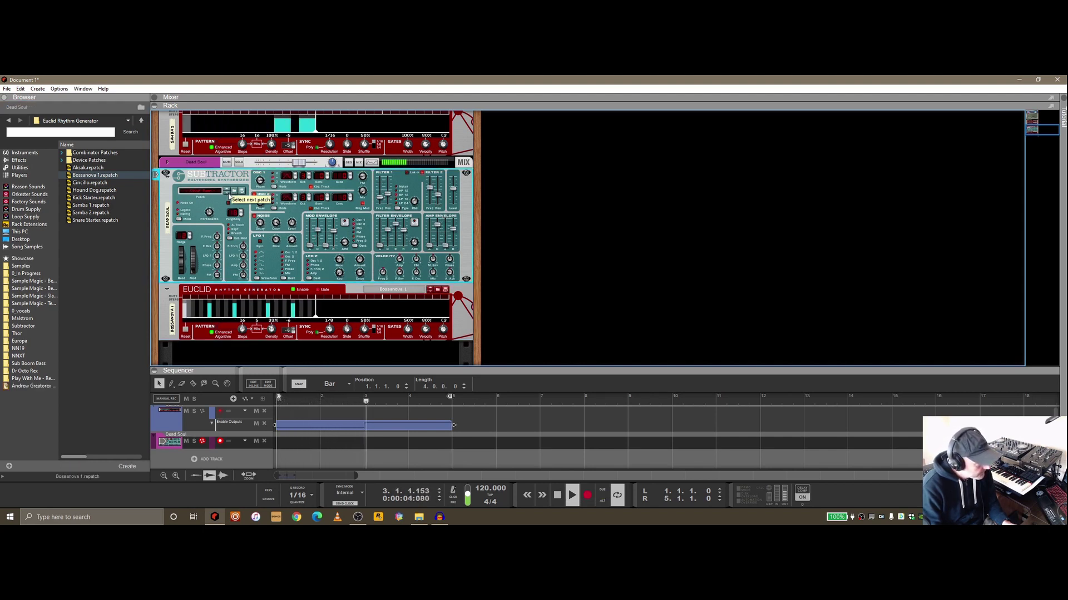
pyautogui.click(227, 193)
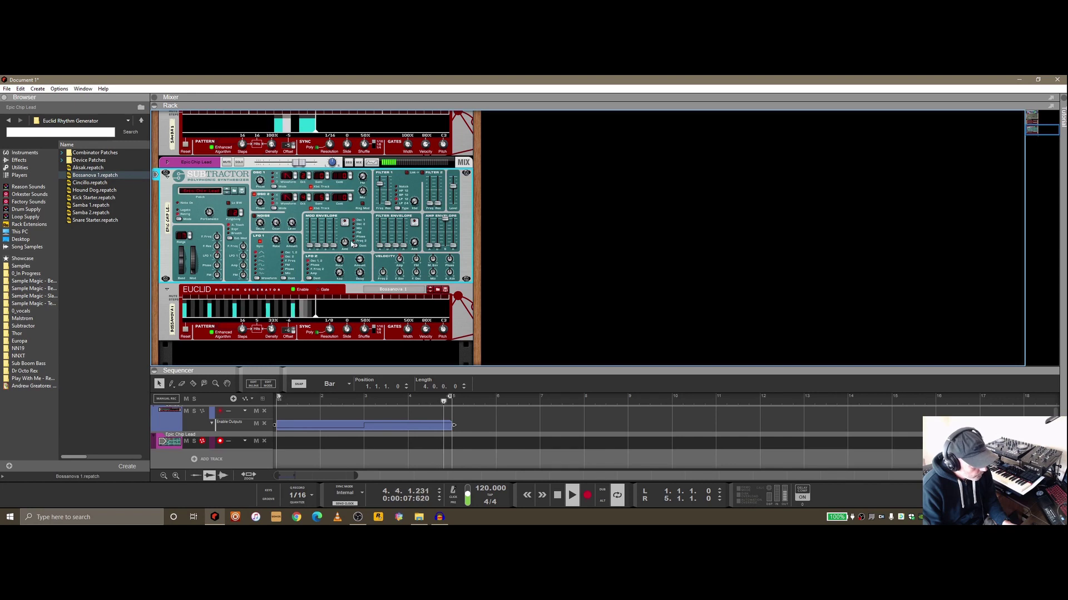
# Mute steps 5 to 9 in the fourth Euclid's pattern
pyautogui.click(254, 309)
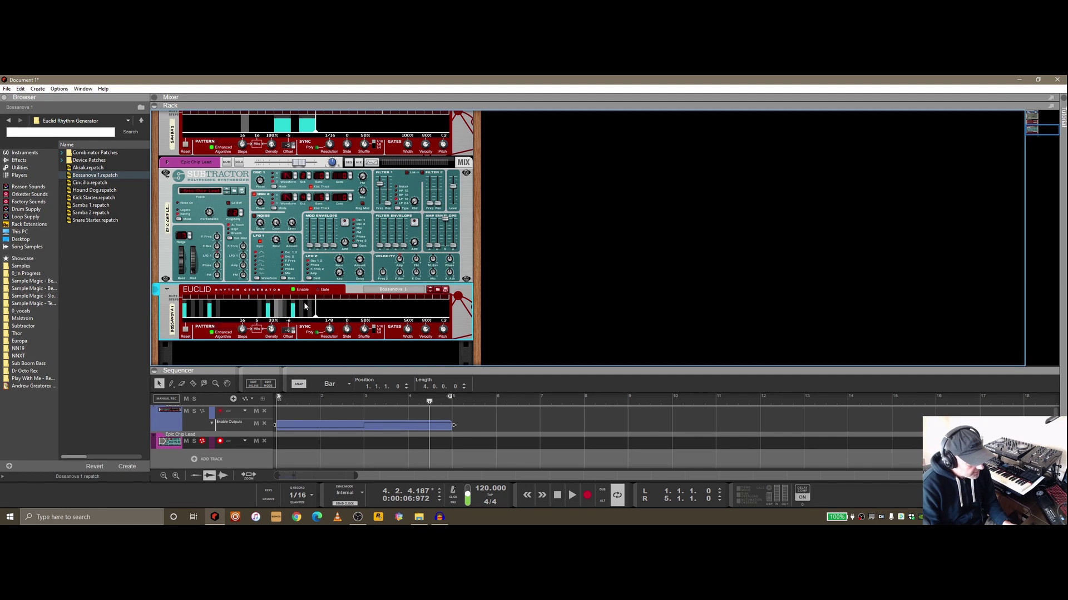
# Add a Matrix Pattern Sequencer below the fourth Euclid and connect it to the Subtractor's Sequencer Control CV input
pyautogui.press('Tab')
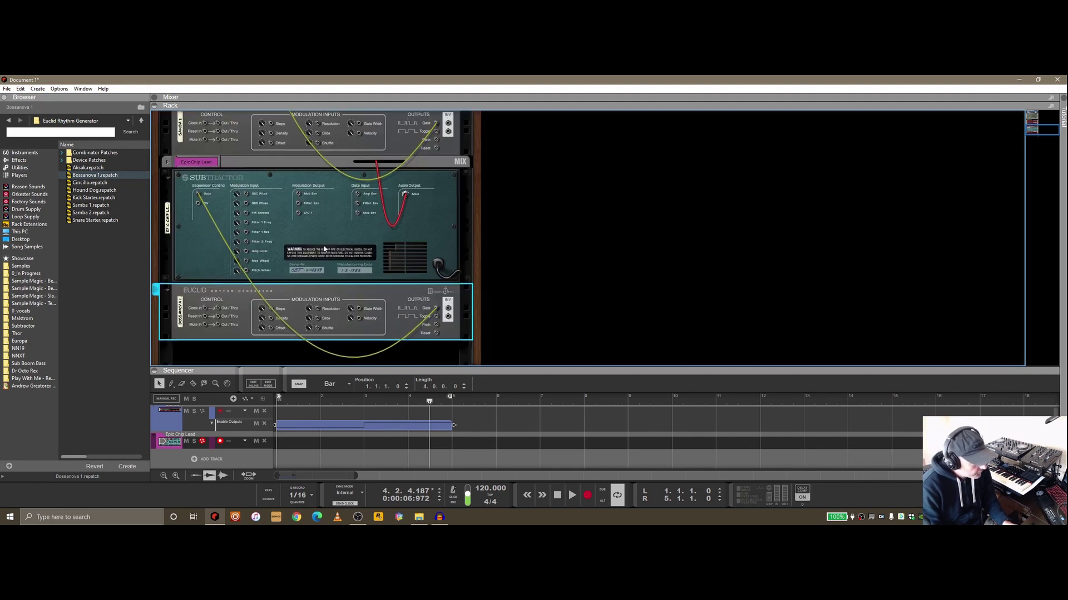
pyautogui.scroll(-2, 347, 232)
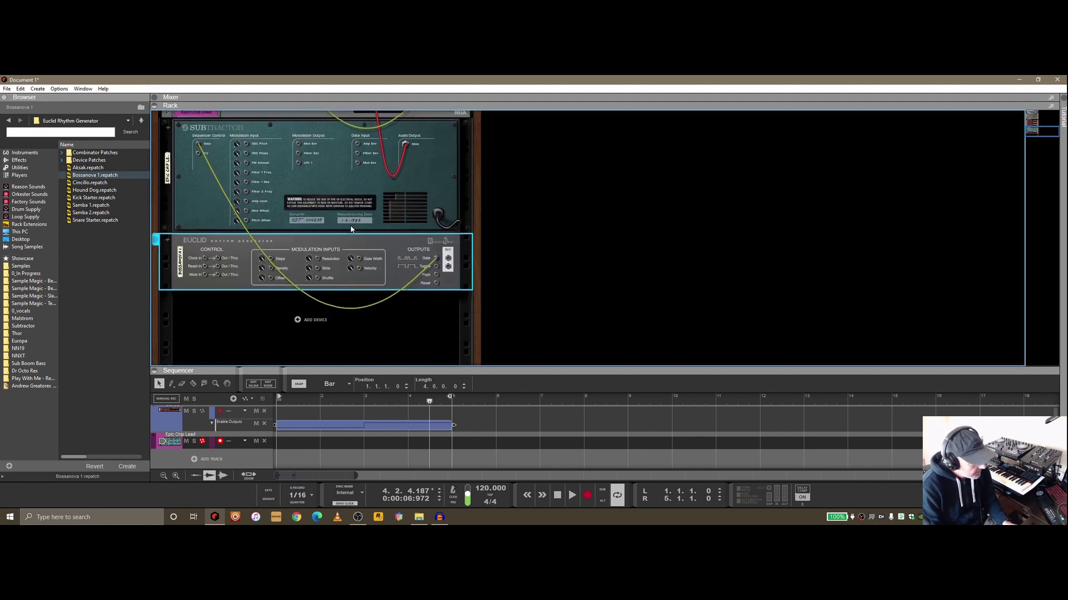
pyautogui.click(19, 167)
pyautogui.moveTo(104, 225); pyautogui.dragTo(312, 323)
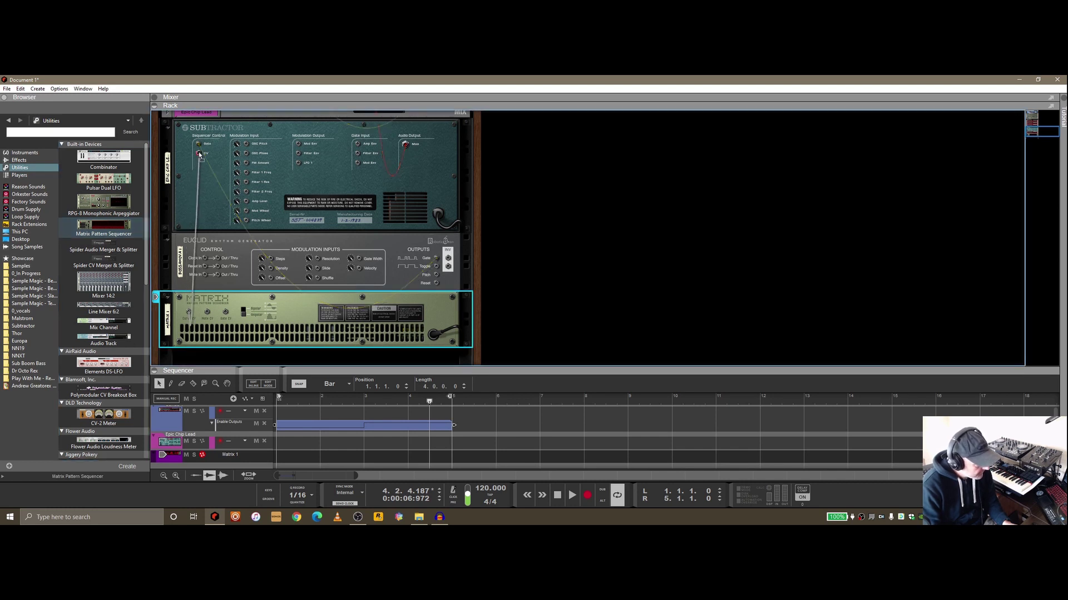
# Show the rack's front and draw a descending curve across about the first 16 steps of the Matrix pattern
pyautogui.press('Tab')
pyautogui.click(225, 312)
pyautogui.moveTo(251, 307); pyautogui.dragTo(335, 334)
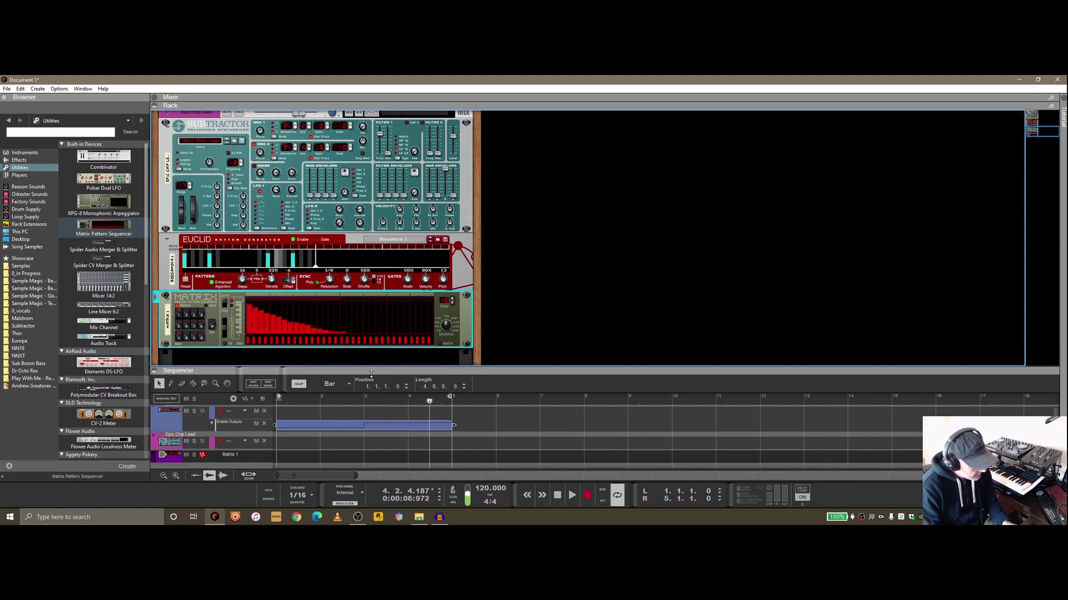
# Solo the Subtractor track and, with the loop playing, step the Subtractor's patch to Justice Brass
pyautogui.click(194, 441)
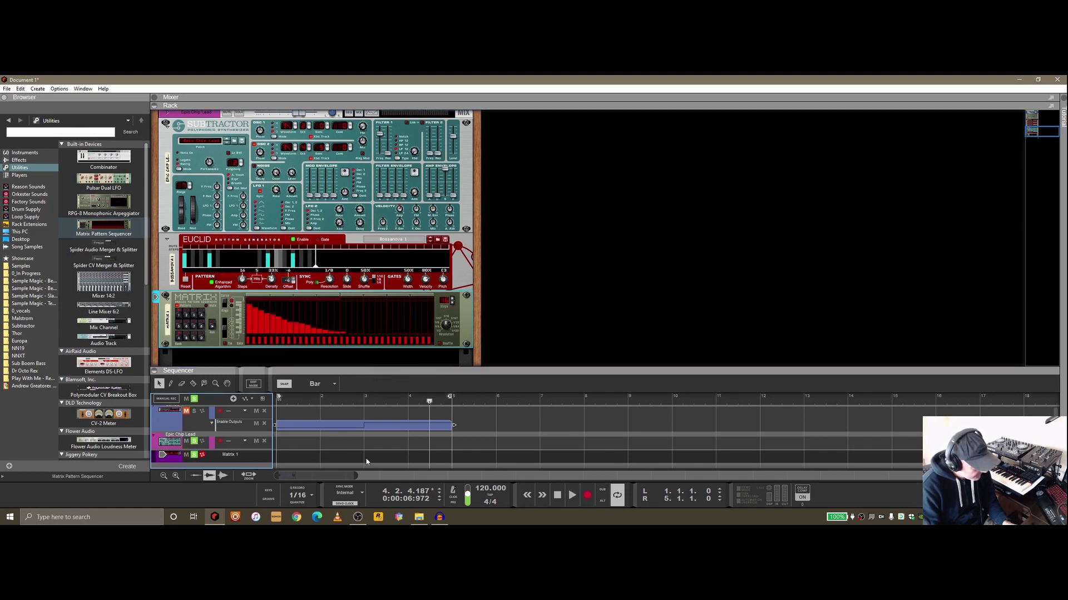
pyautogui.click(572, 495)
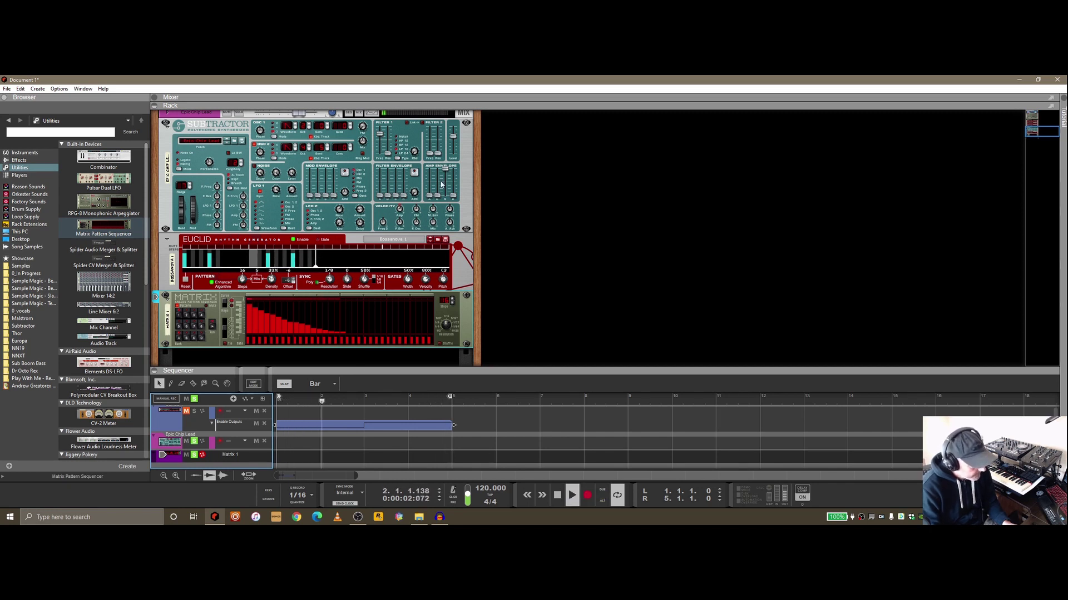
pyautogui.scroll(1, 368, 189)
pyautogui.click(227, 170)
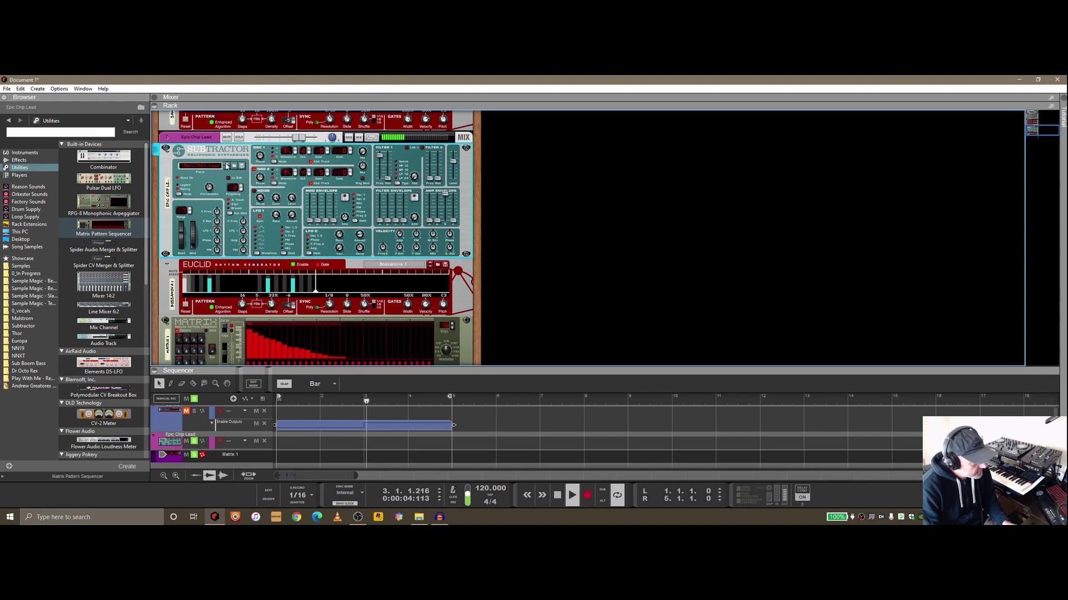
pyautogui.click(228, 169)
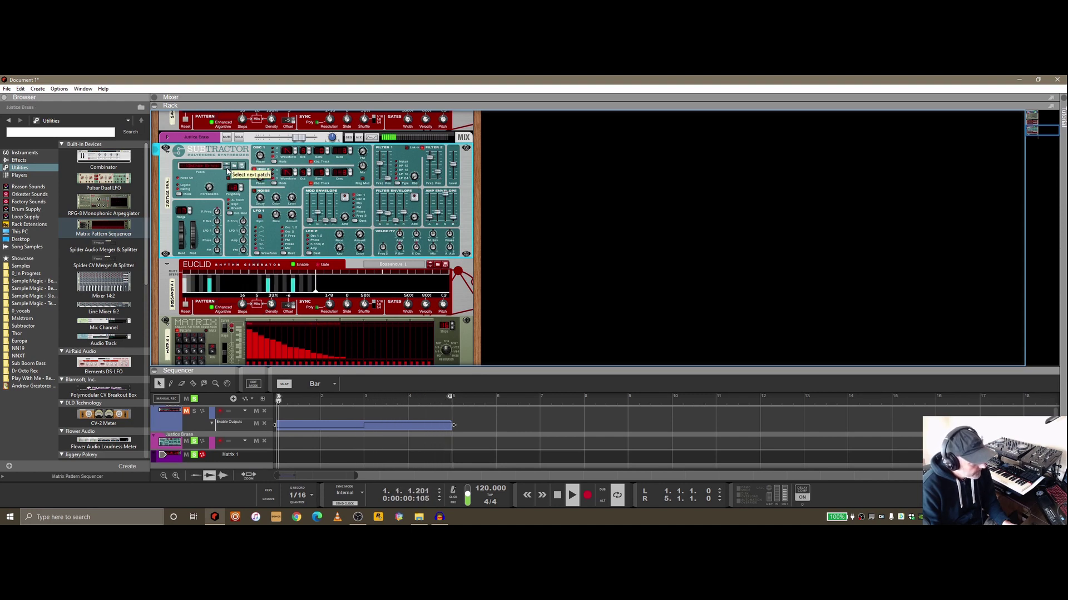
# Redraw the first 16 steps of the Matrix curve as an uneven, wavy line and stop playback
pyautogui.moveTo(256, 341)
pyautogui.mouseDown()
pyautogui.moveTo(334, 341)
pyautogui.moveTo(287, 346)
pyautogui.mouseUp()
pyautogui.press('space')
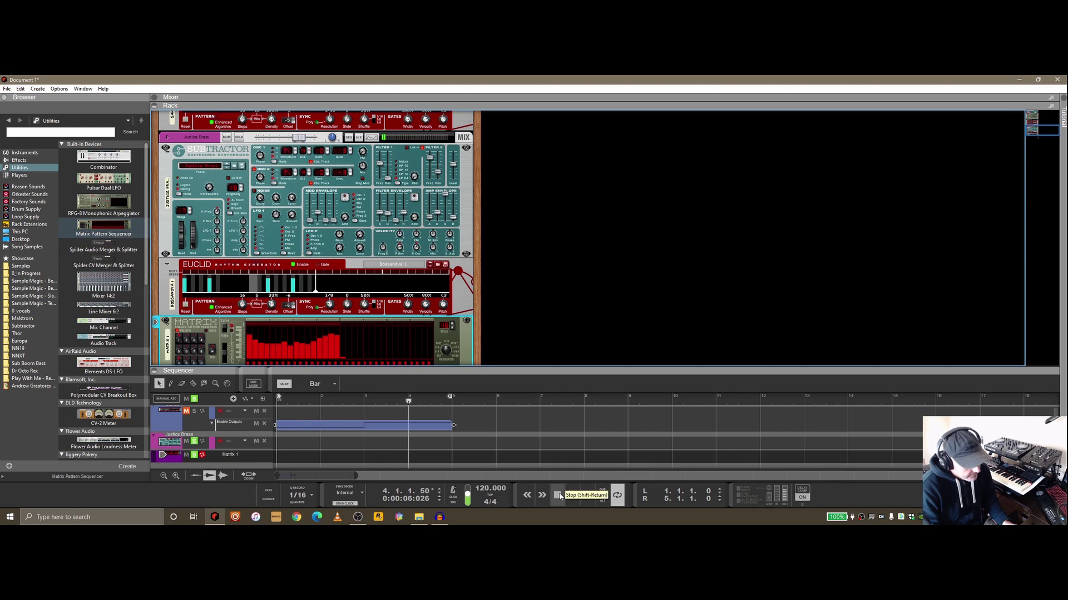
# Review the rack's rear cabling and front panels from Redrum and the Spider CV down through the Euclids, Subtractor and Matrix
pyautogui.press('Tab')
pyautogui.scroll(10, 360, 215)
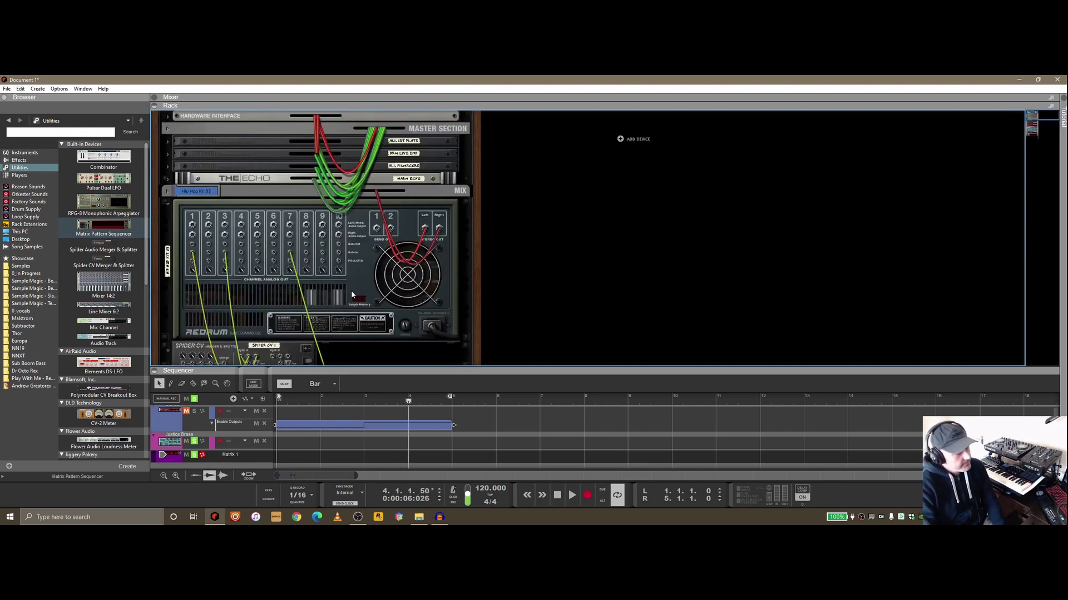
pyautogui.scroll(-3, 351, 300)
pyautogui.scroll(-2, 349, 301)
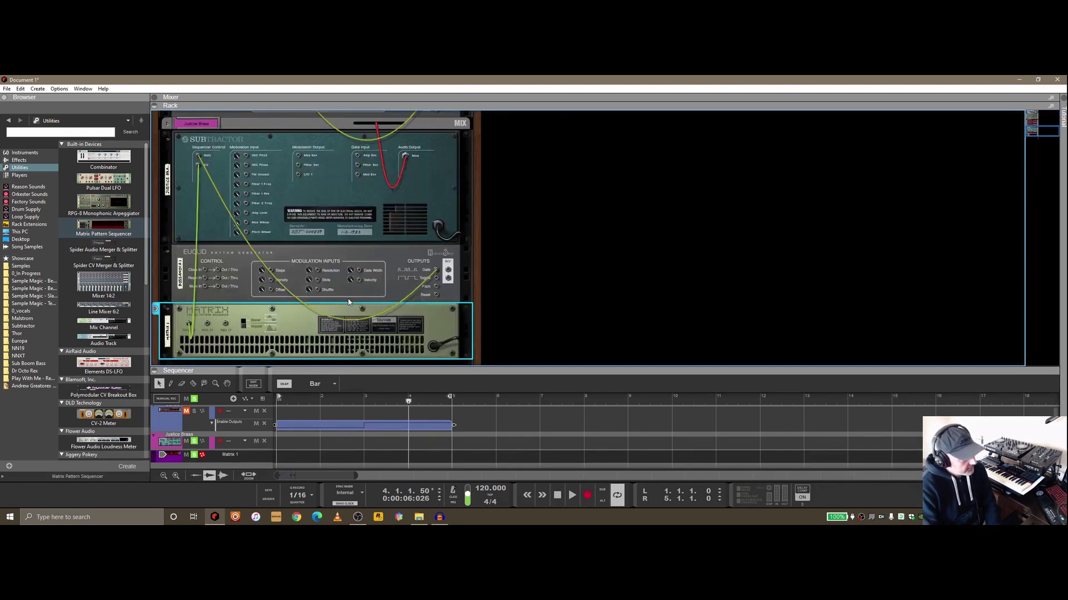
pyautogui.scroll(12, 341, 289)
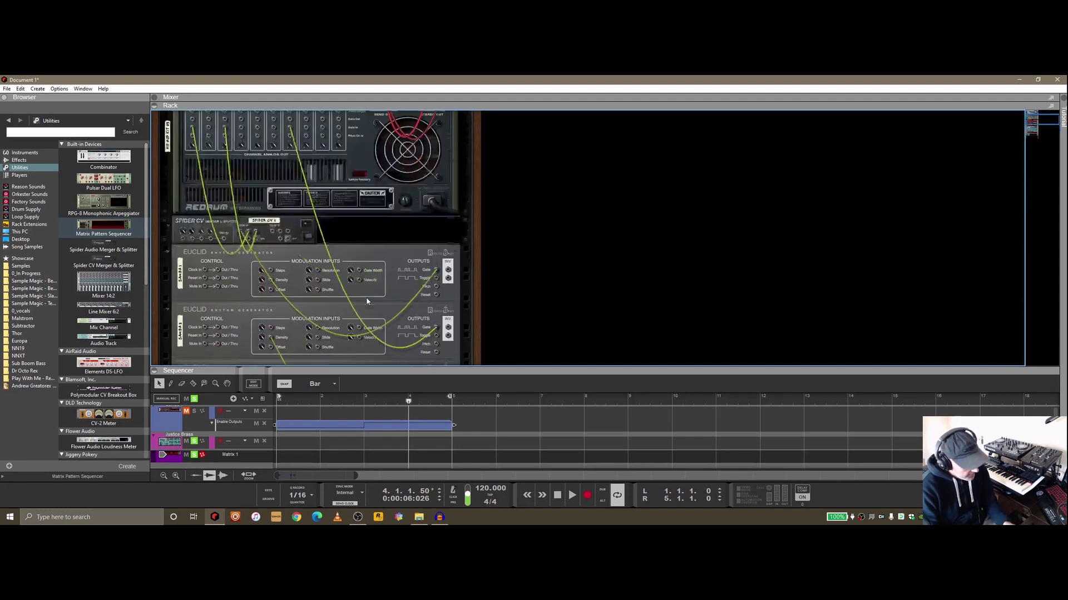
pyautogui.press('Tab')
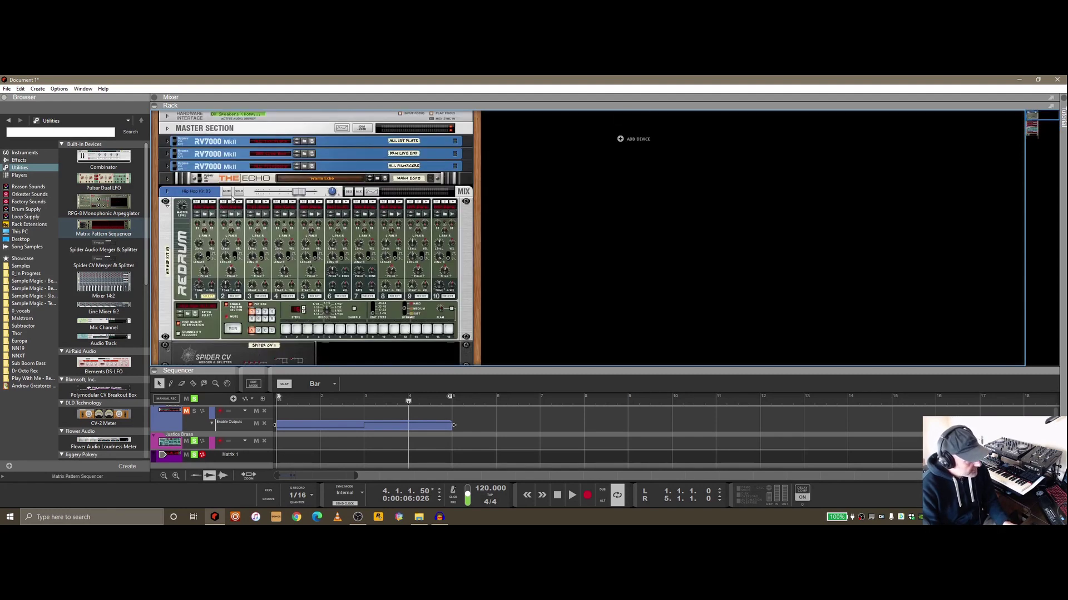
pyautogui.scroll(-3, 232, 198)
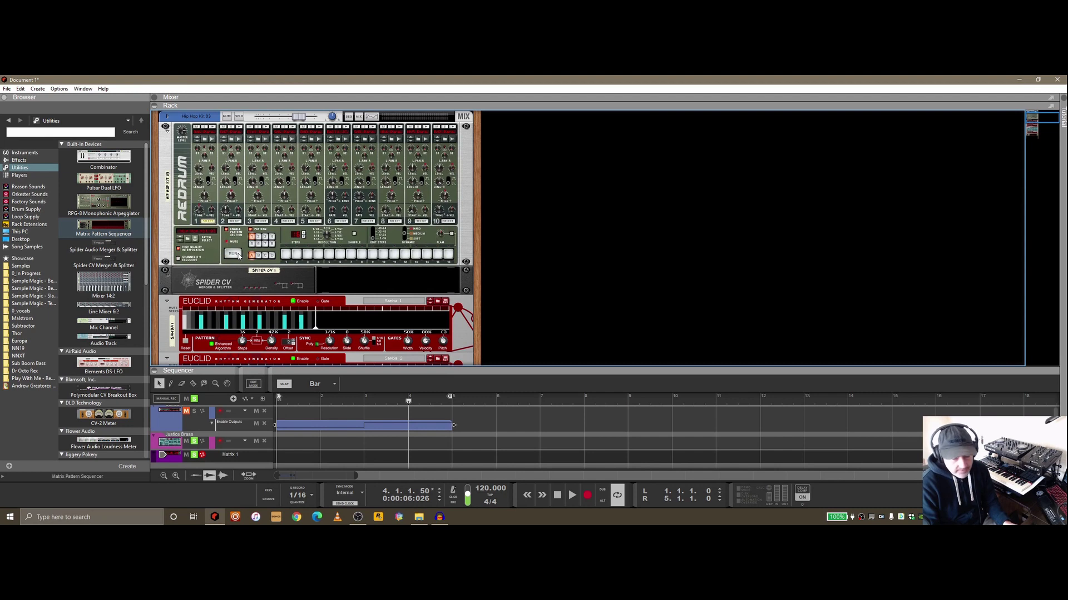
pyautogui.scroll(-4, 289, 264)
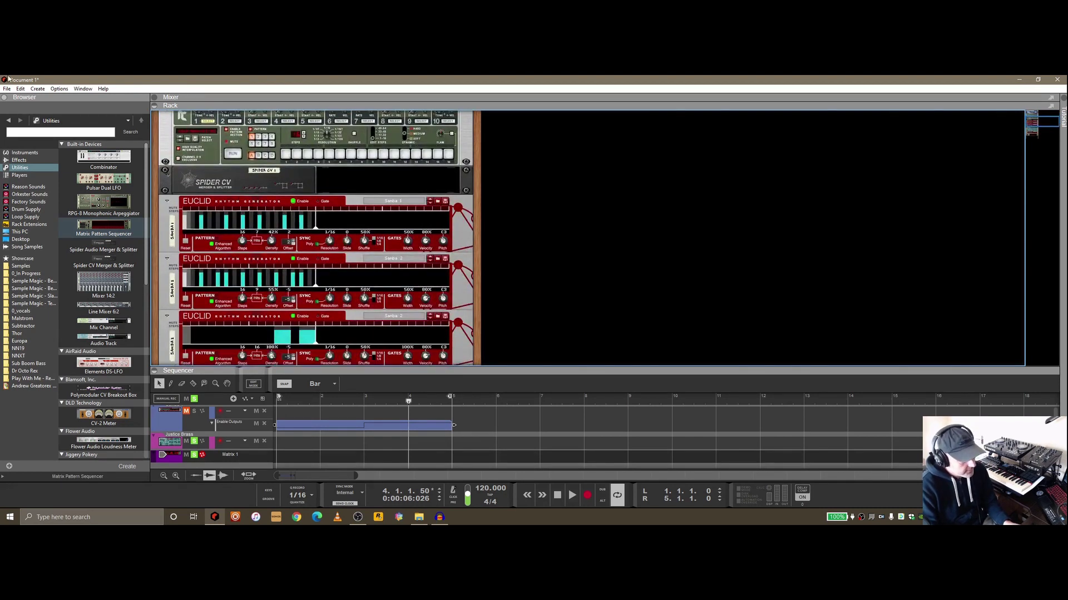
pyautogui.scroll(-12, 387, 248)
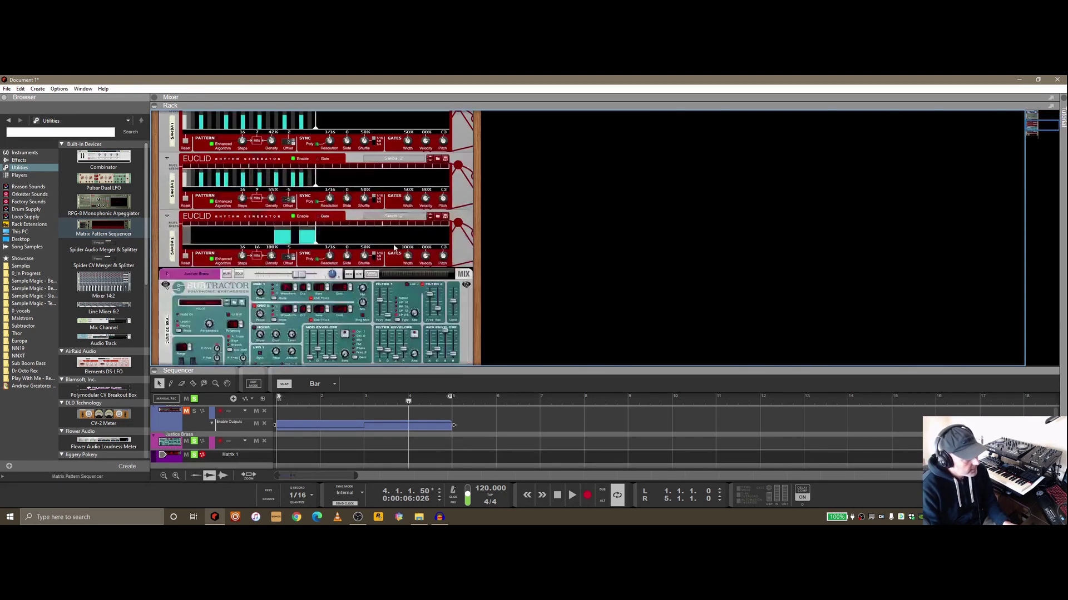
pyautogui.scroll(15, 388, 248)
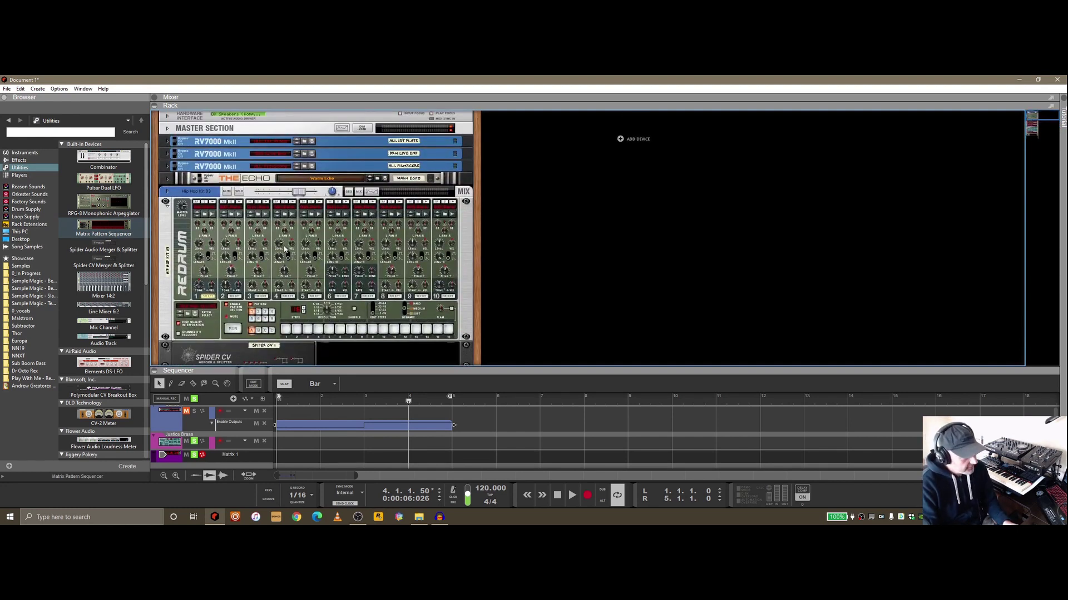
pyautogui.press('Tab')
pyautogui.press('Tab')
pyautogui.scroll(-2, 412, 257)
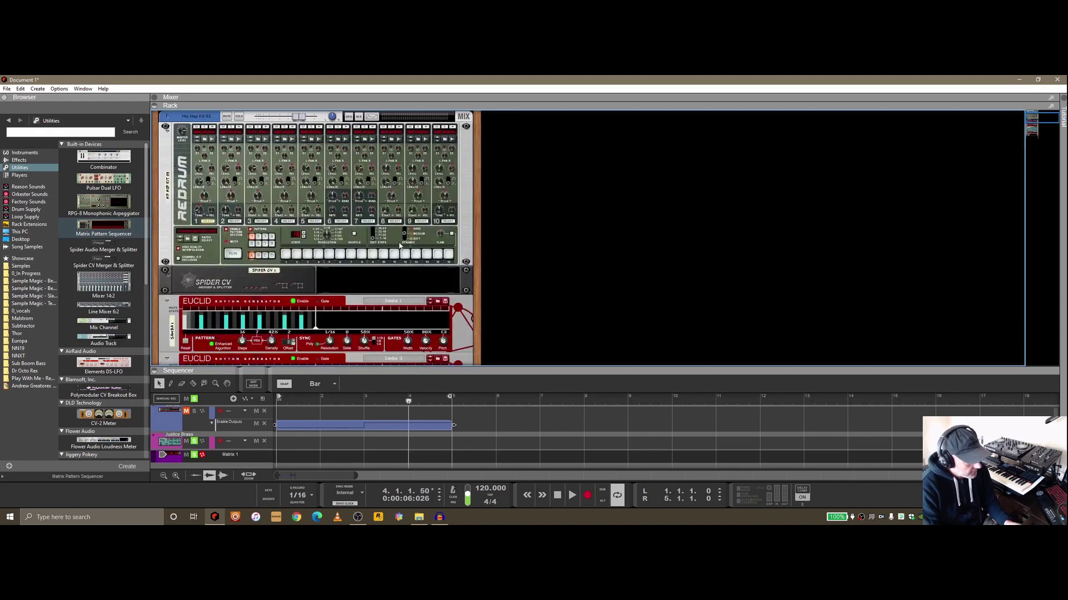
pyautogui.scroll(-6, 399, 246)
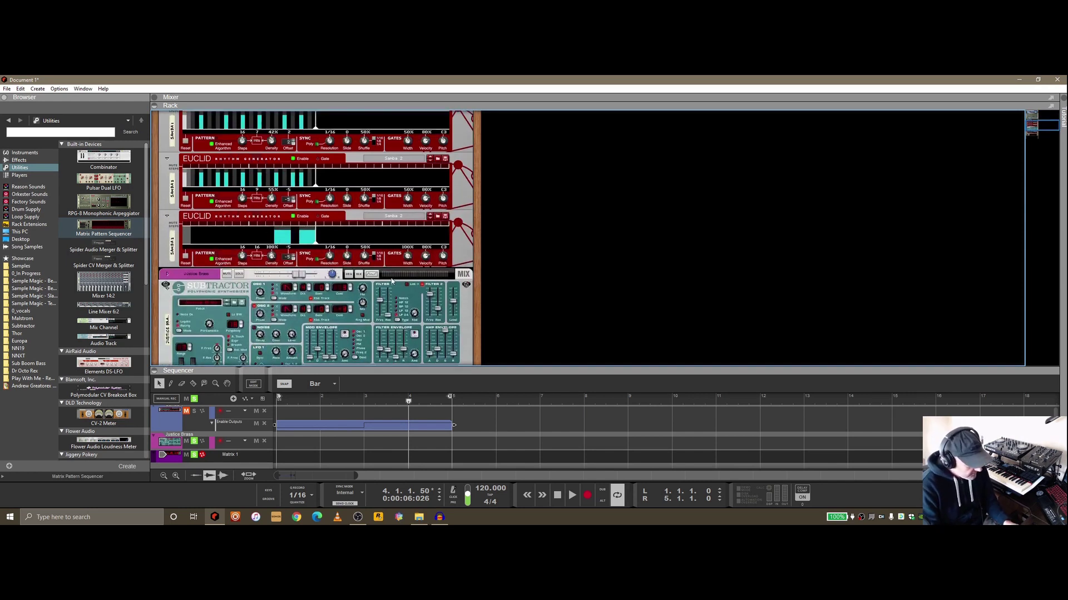
pyautogui.scroll(-3, 314, 220)
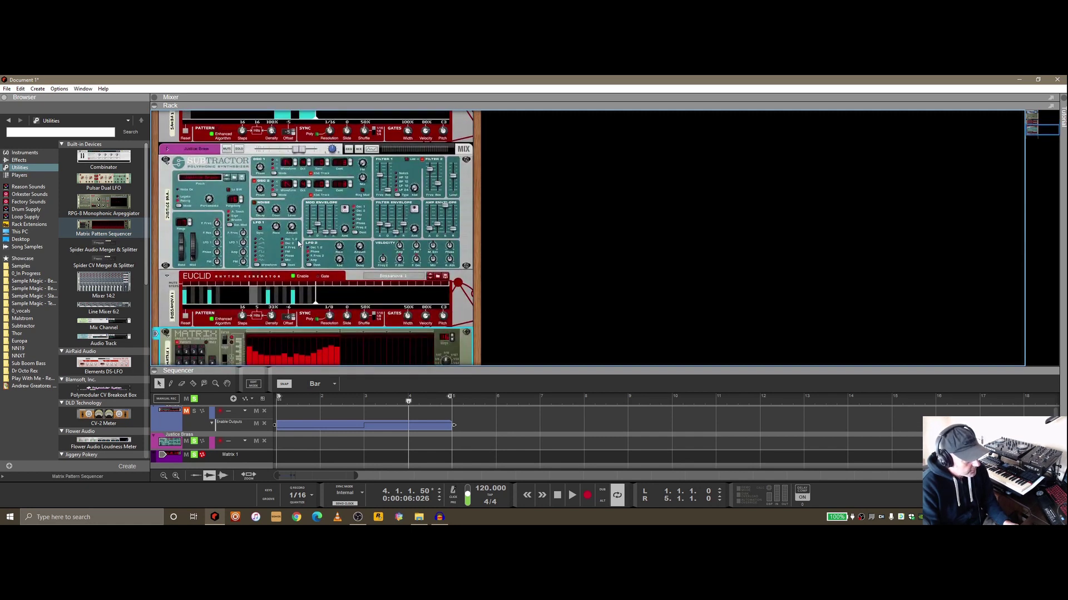
pyautogui.scroll(-3, 301, 244)
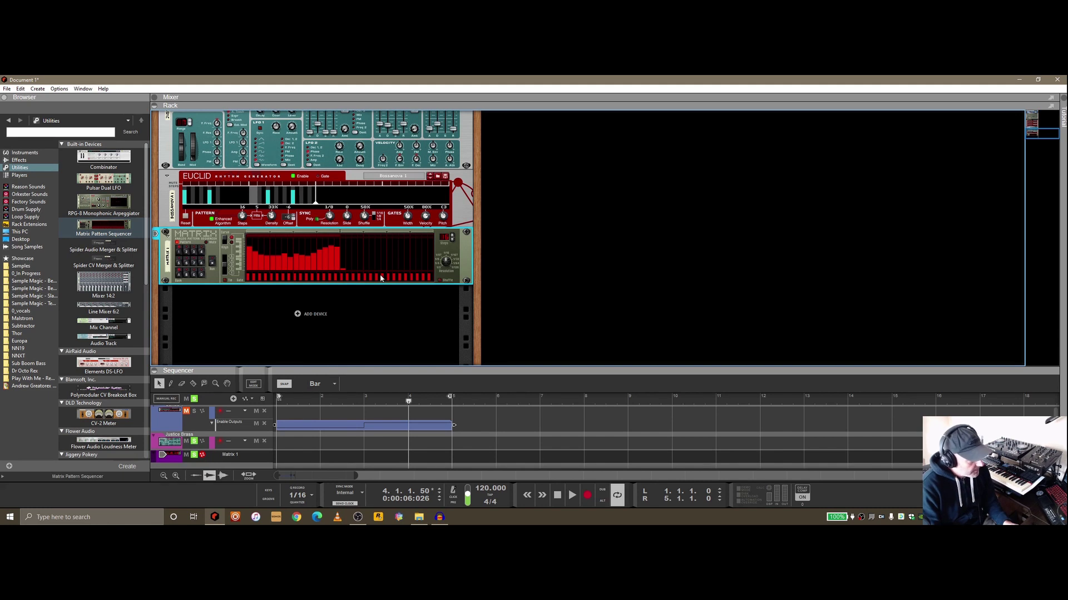
pyautogui.scroll(1, 255, 286)
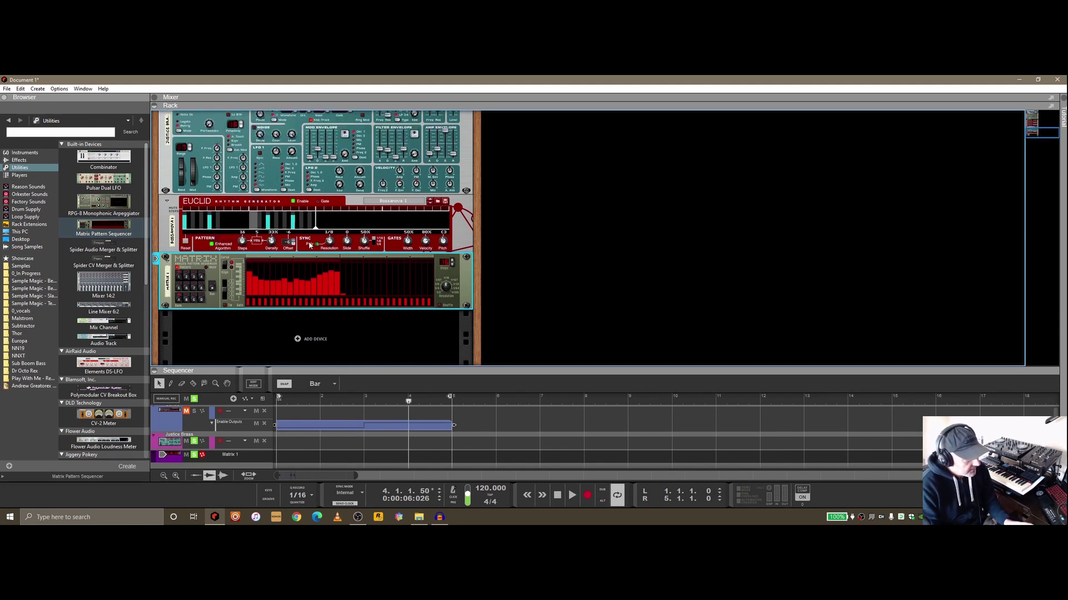